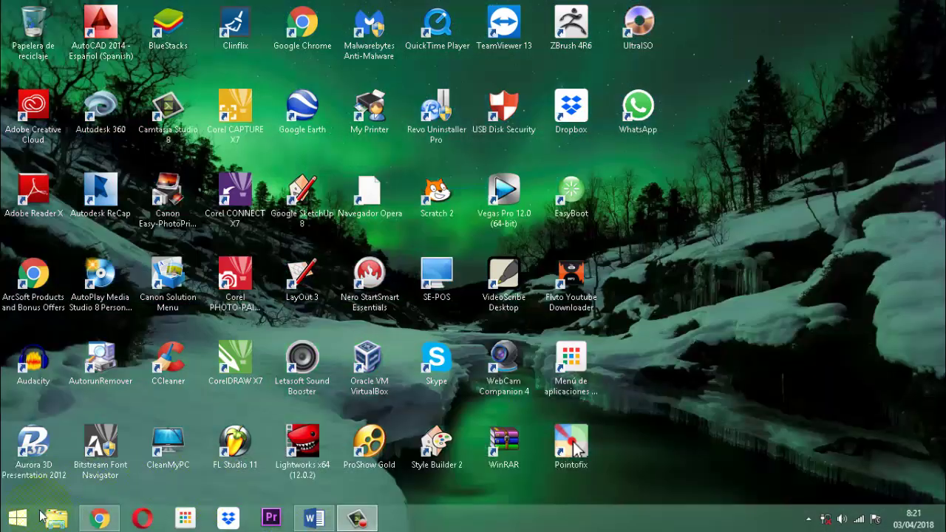
# Browse to DATA (D:) > documentos 2017 > software veterinarias and select the Vet Project database
pyautogui.click(55, 518)
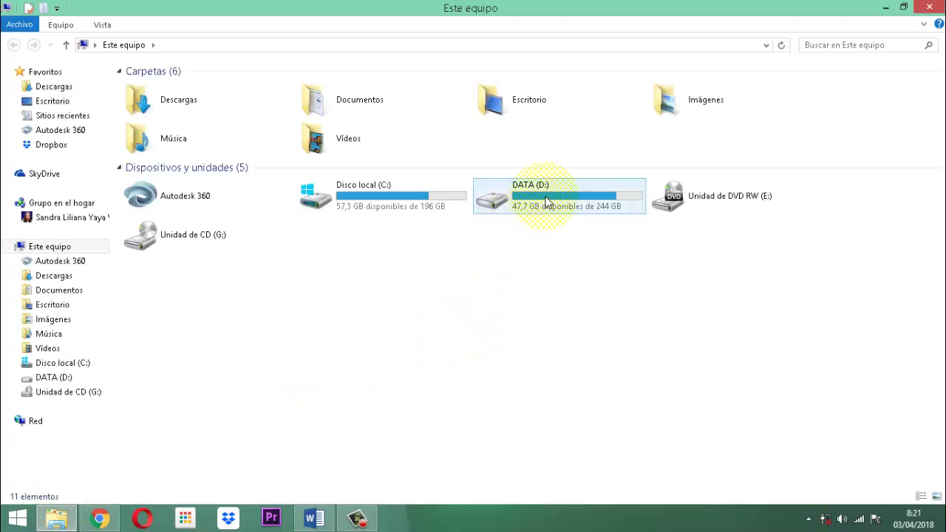
pyautogui.doubleClick(547, 201)
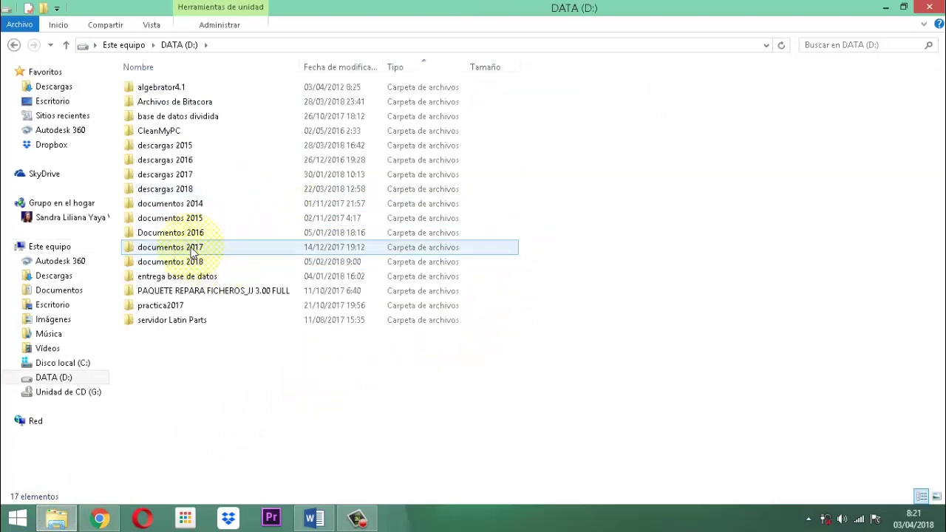
pyautogui.doubleClick(190, 247)
pyautogui.doubleClick(178, 204)
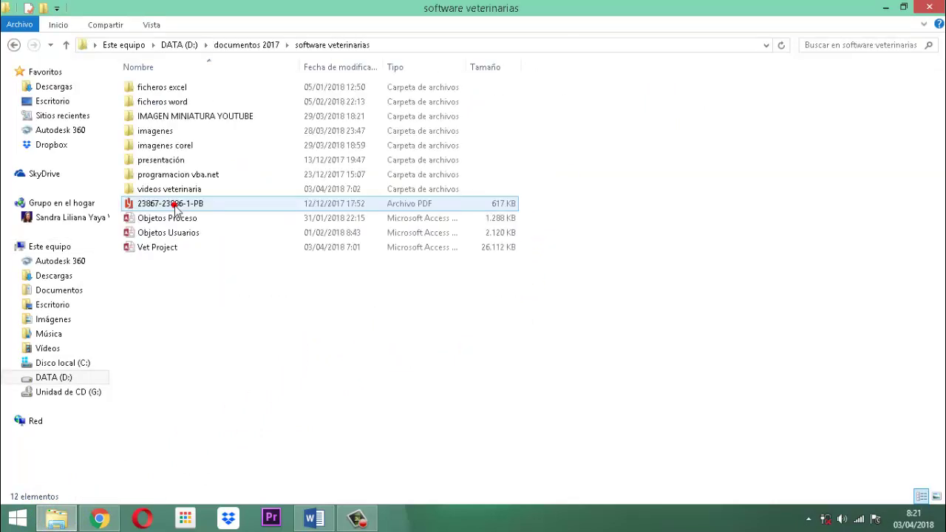
pyautogui.click(166, 250)
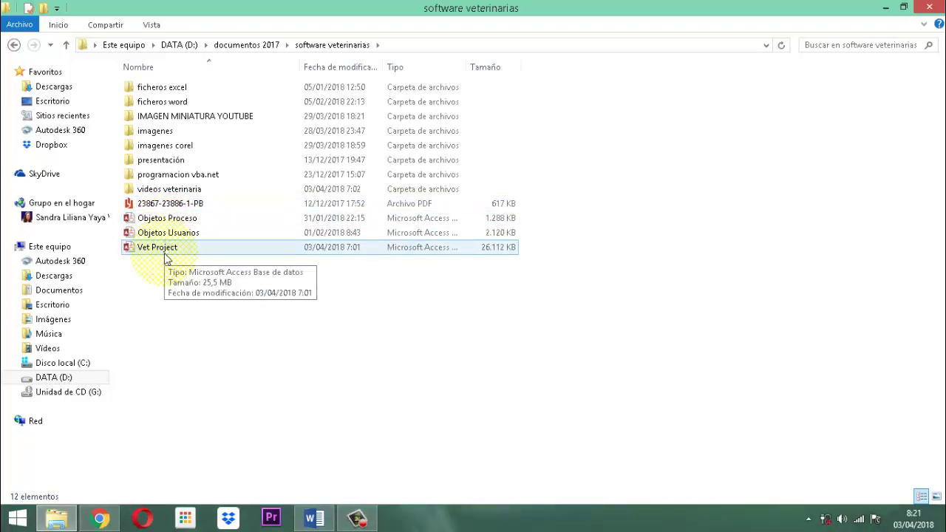
# Open Vet Project, choose 'Quiero realizar una labor', and log in with a user account and its password
pyautogui.doubleClick(166, 251)
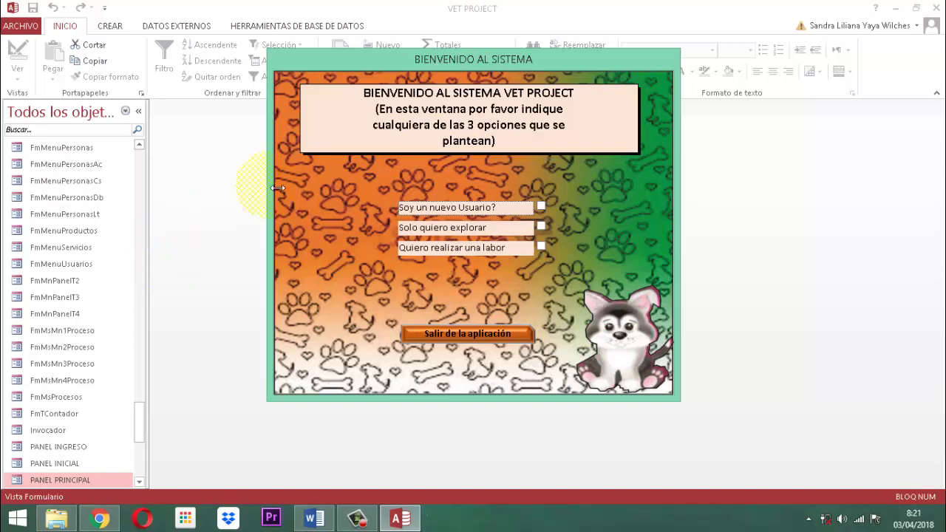
pyautogui.click(541, 248)
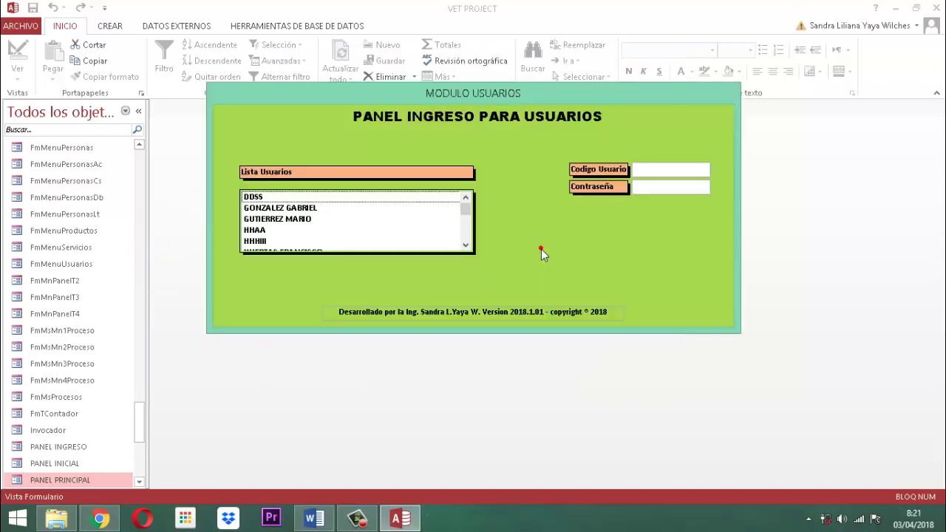
pyautogui.scroll(-1, 321, 230)
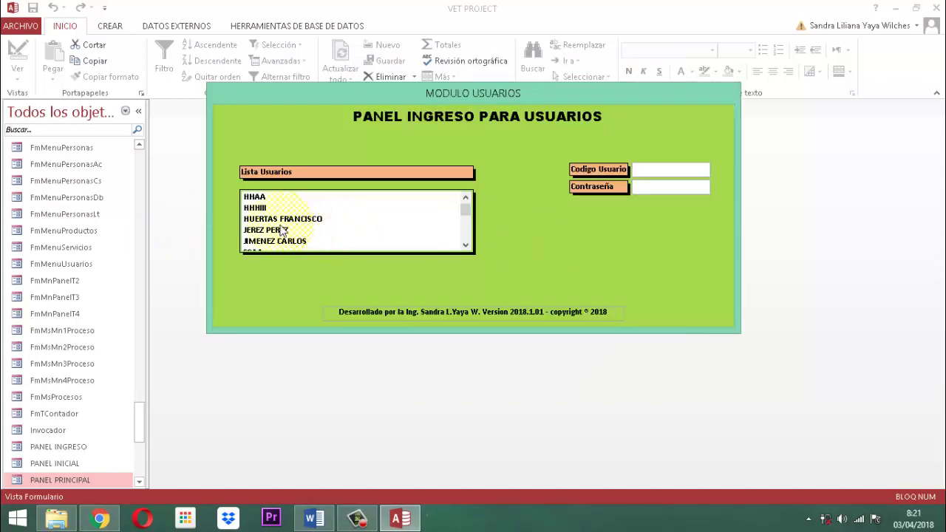
pyautogui.click(281, 244)
pyautogui.press('Tab')
pyautogui.write('***')
pyautogui.press('Return')
pyautogui.press('Return')
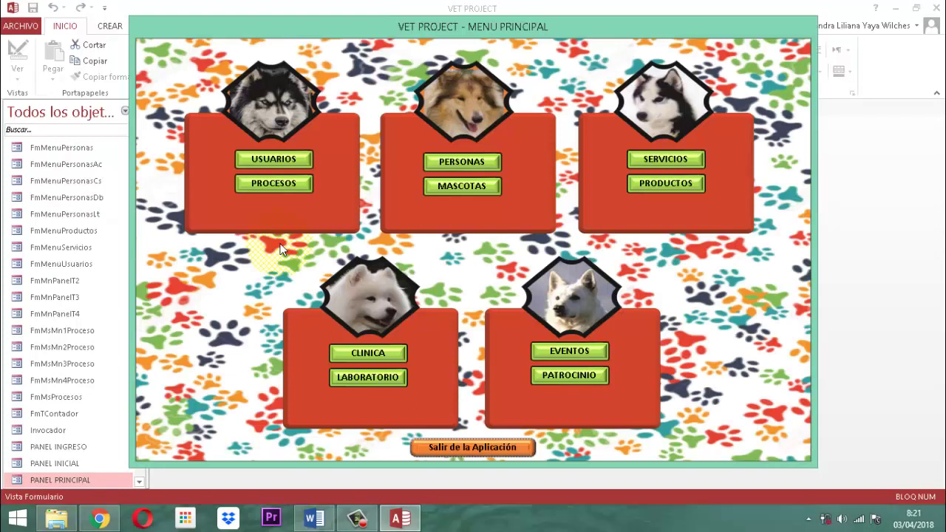
# Open PERSONAS > CONSULTAR > PROVEEDORES, pick FECHA ALTA and enter start date 01/02/2018
pyautogui.click(468, 161)
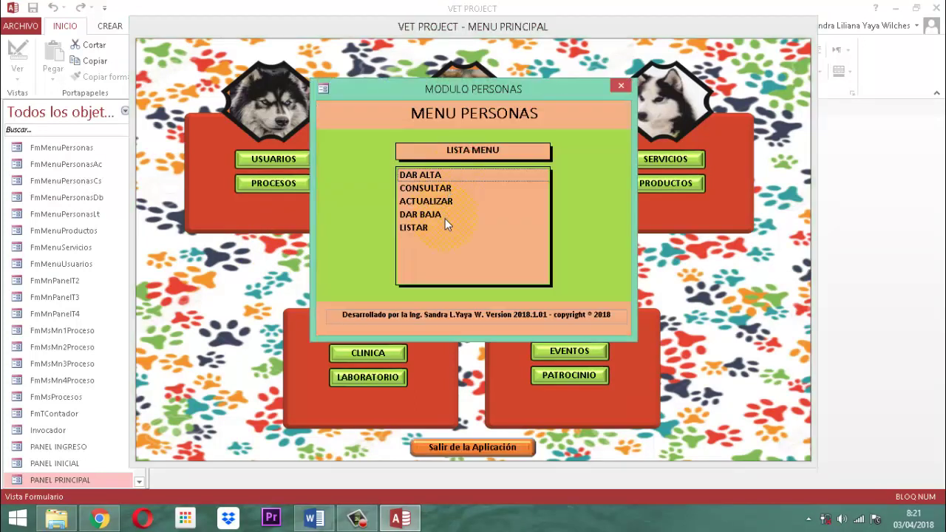
pyautogui.doubleClick(425, 189)
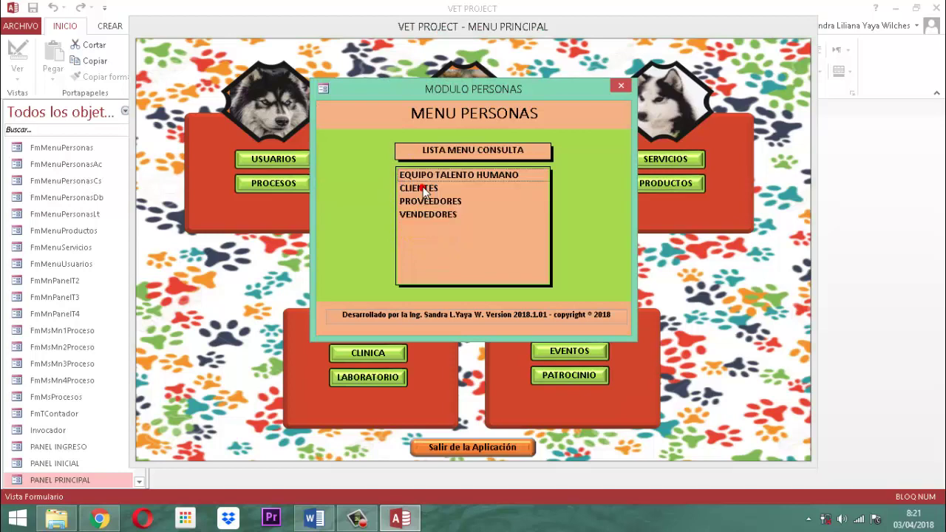
pyautogui.doubleClick(427, 199)
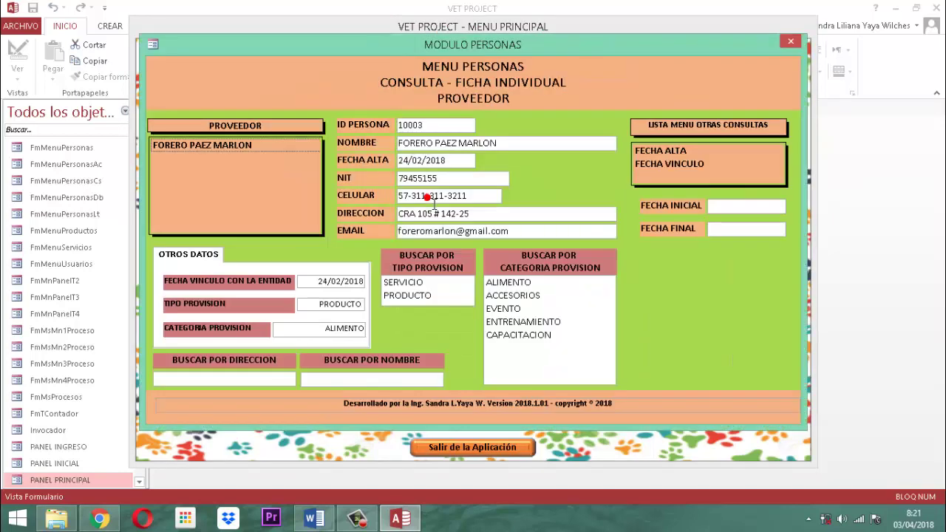
pyautogui.click(678, 150)
pyautogui.click(677, 150)
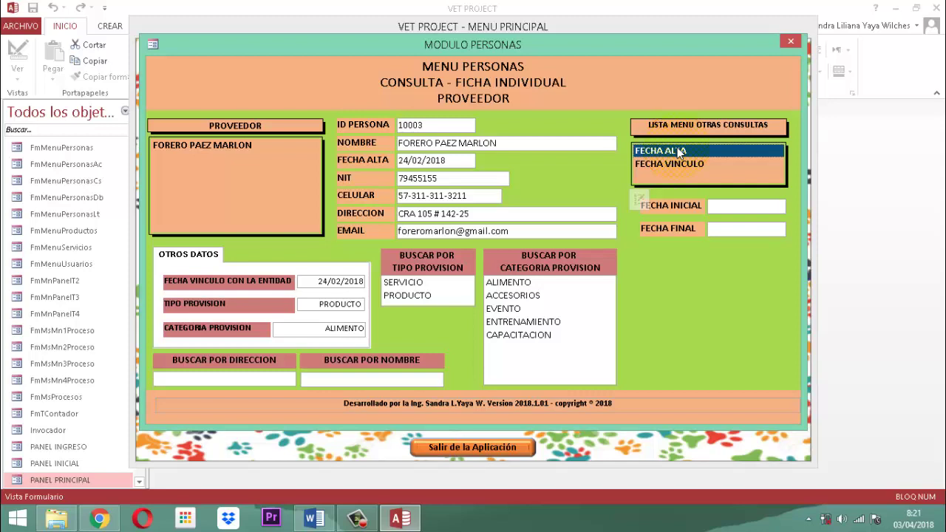
pyautogui.write('01/02/2')
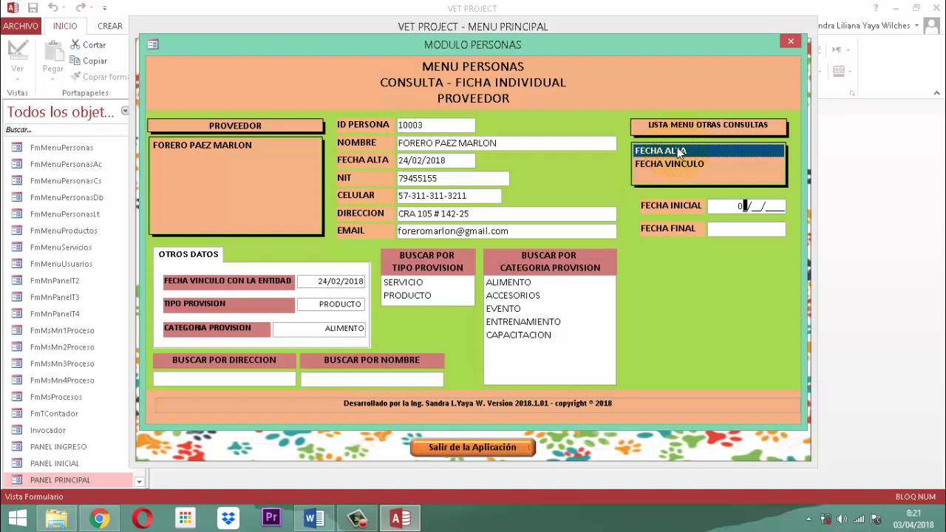
pyautogui.write('018')
pyautogui.press('Tab')
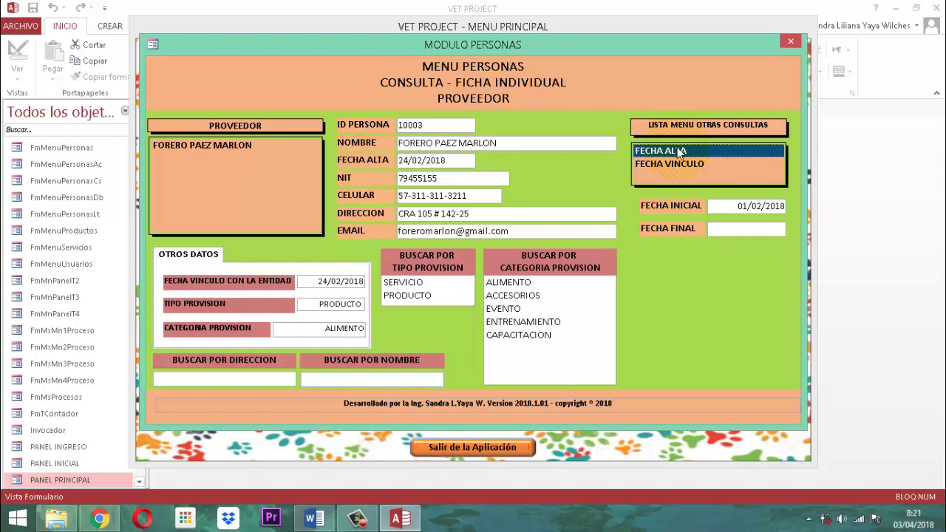
# Enter end date 03/04/2018, run the FECHA ALTA query, and switch the results to Vista Diseño
pyautogui.write('03/04/2018')
pyautogui.doubleClick(680, 152)
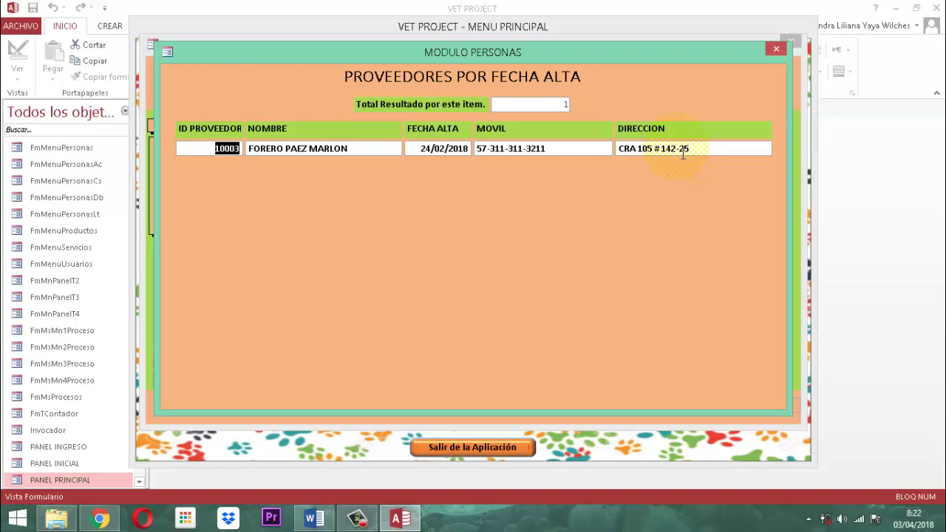
pyautogui.rightClick(492, 51)
pyautogui.click(528, 145)
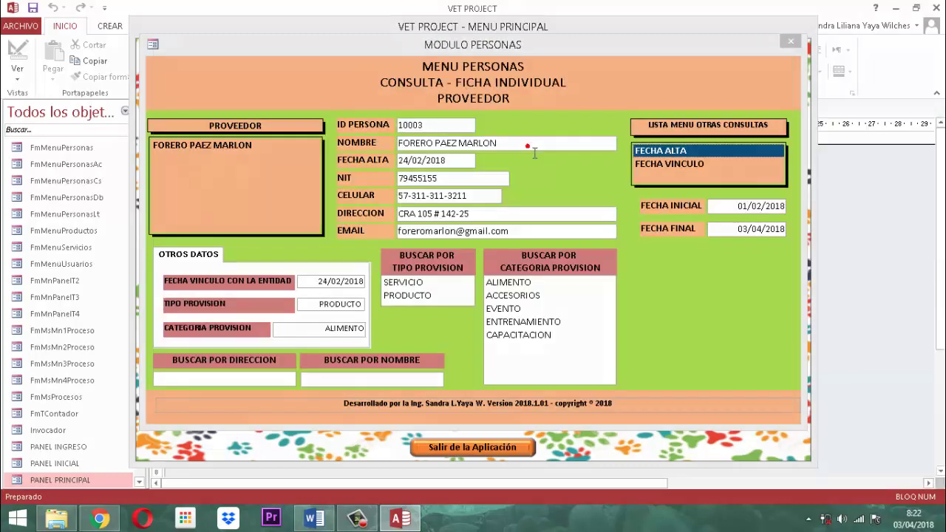
# Close the supplier consultation form, the MODULO PERSONAS popup and the MENU PRINCIPAL form
pyautogui.click(791, 43)
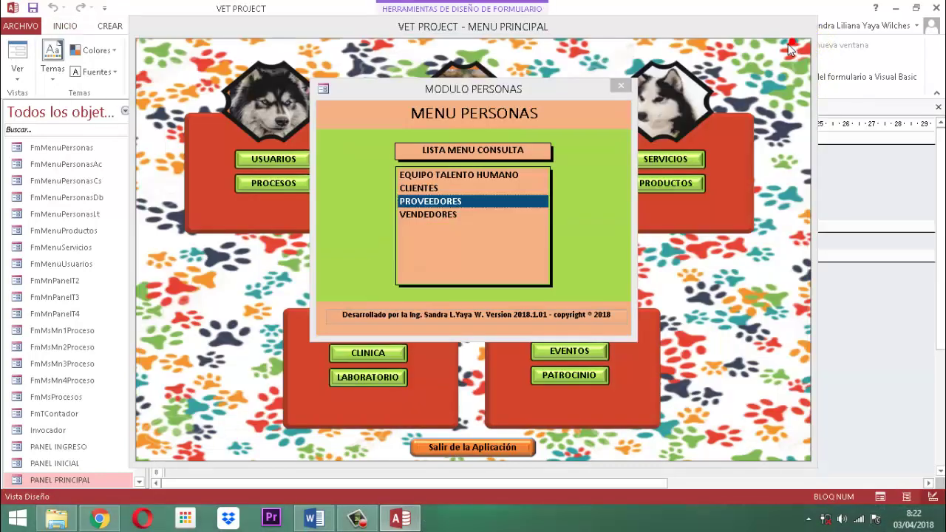
pyautogui.click(621, 84)
pyautogui.click(622, 85)
pyautogui.rightClick(652, 30)
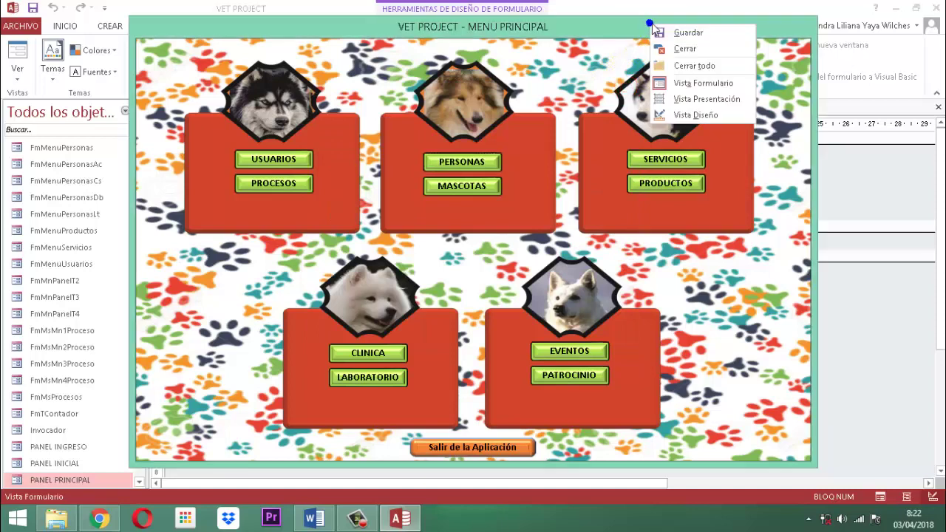
pyautogui.click(677, 48)
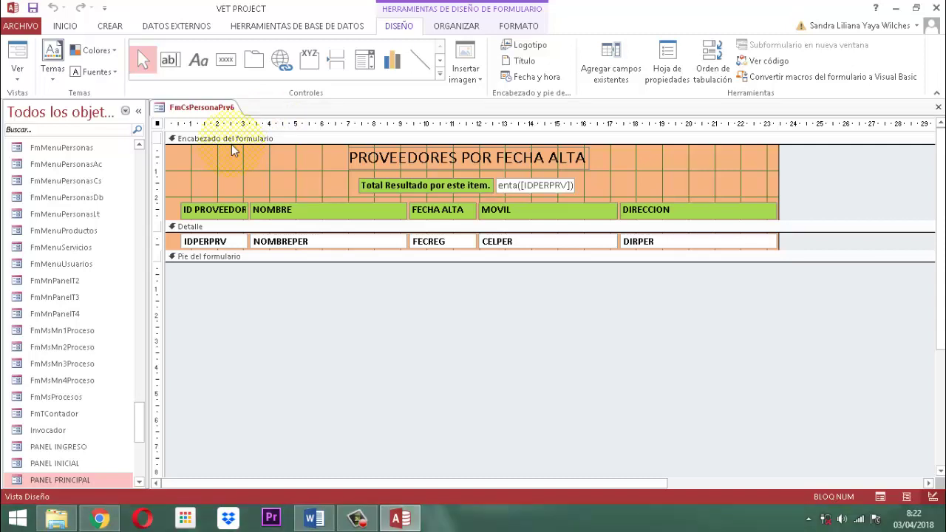
pyautogui.click(72, 128)
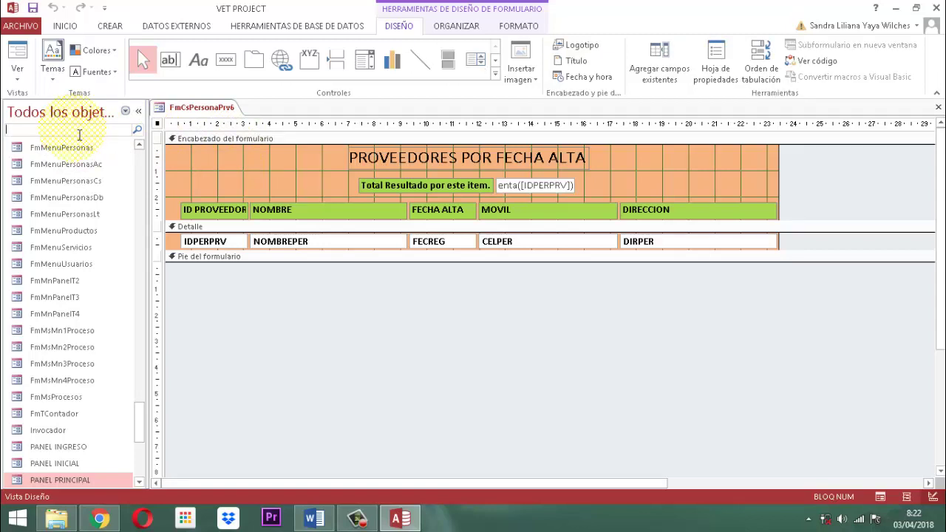
# Find the CsPersonaPrv6 query in the navigation pane and copy-paste it
pyautogui.write('csper')
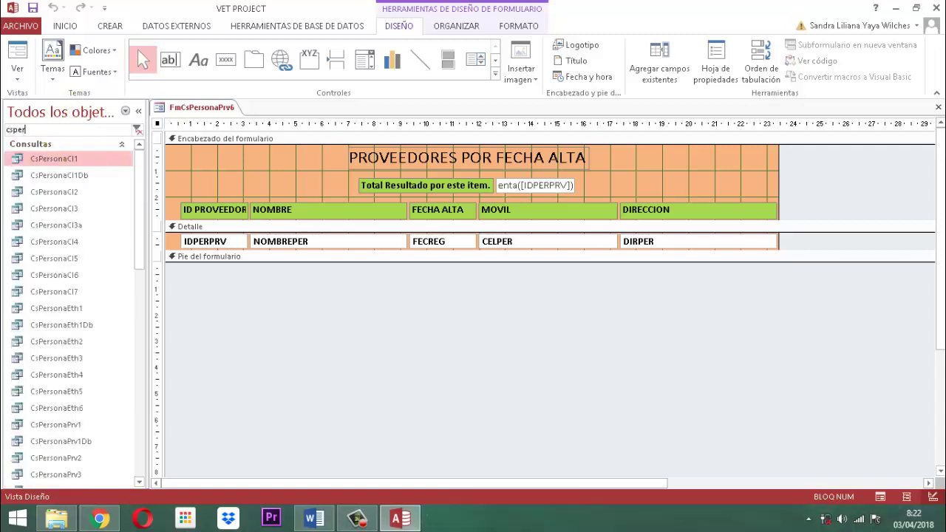
pyautogui.write('sonaprv')
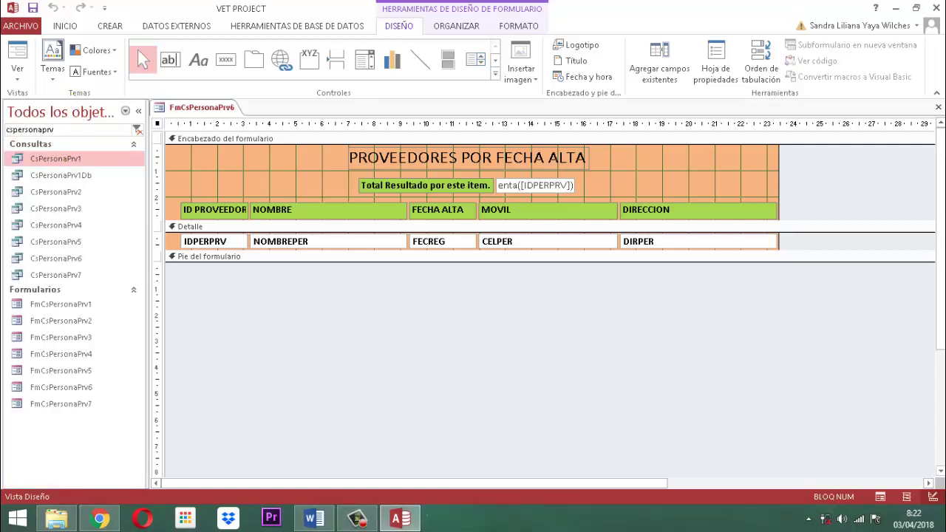
pyautogui.write('6')
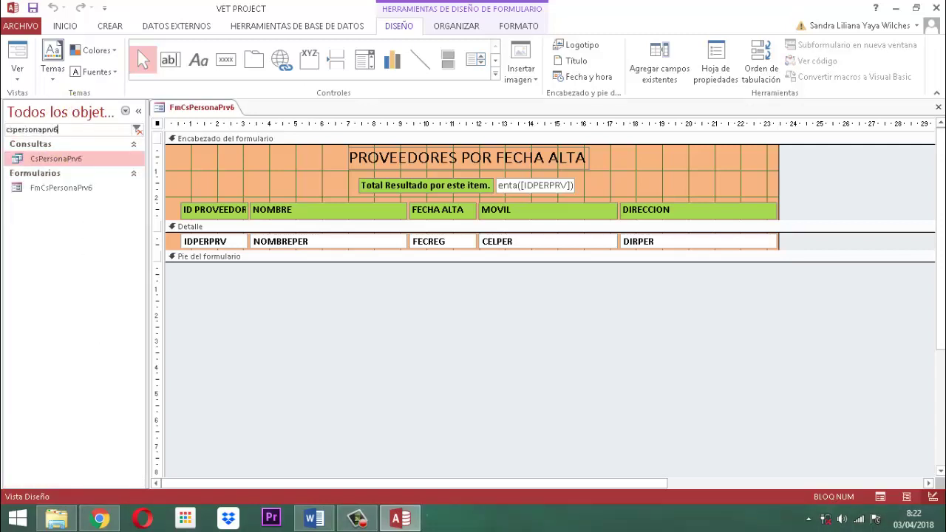
pyautogui.rightClick(49, 162)
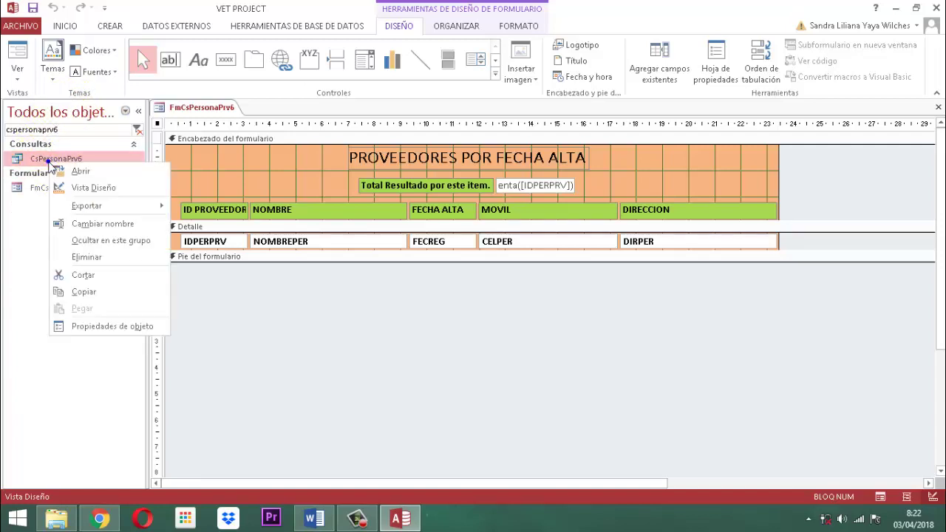
pyautogui.click(87, 294)
pyautogui.rightClick(64, 159)
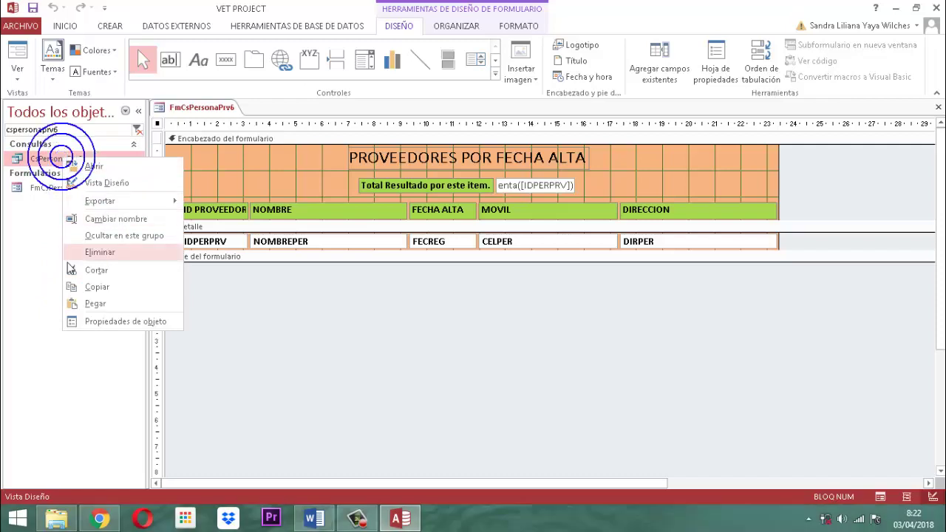
pyautogui.click(95, 304)
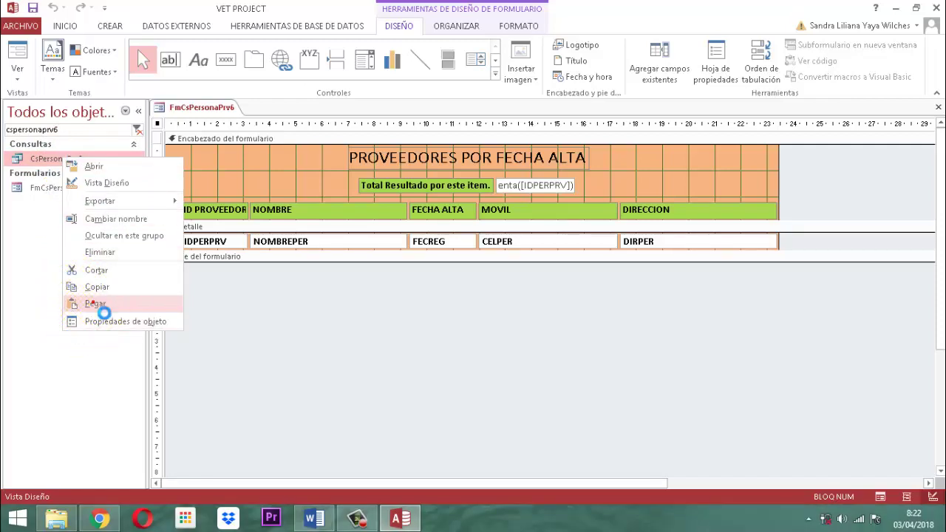
# Name the pasted copy InPersonaPrv6 and confirm the paste
pyautogui.press('Home')
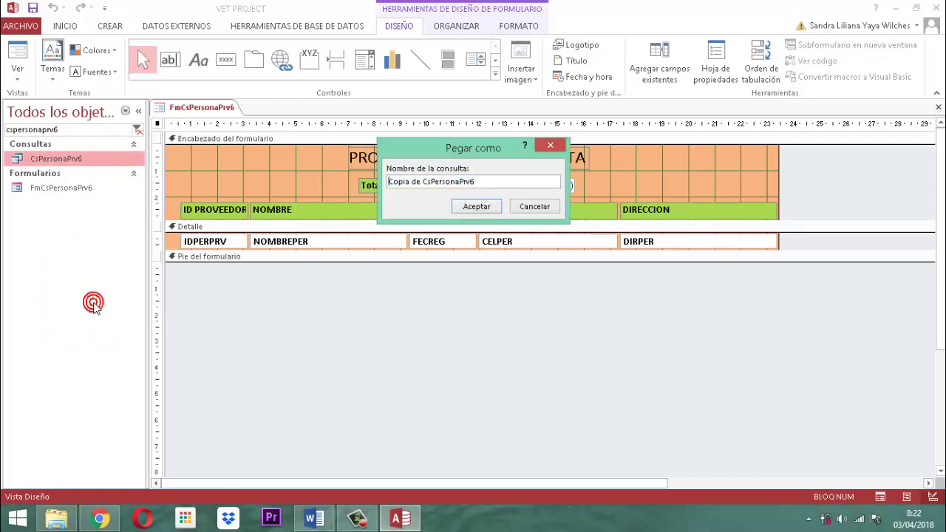
pyautogui.write('In')
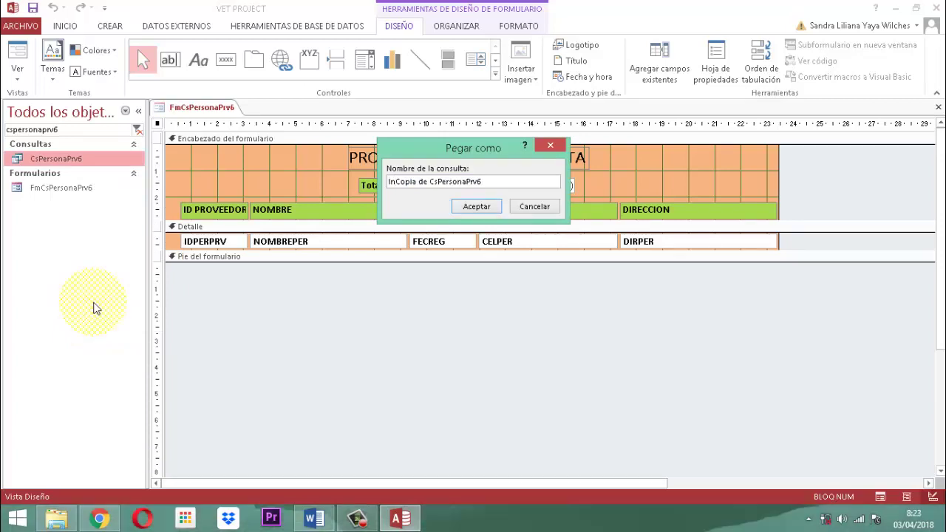
pyautogui.press('Delete')
pyautogui.press('Delete')
pyautogui.press('Delete')
pyautogui.press('Delete')
pyautogui.press('Delete')
pyautogui.press('Delete')
pyautogui.press('Delete')
pyautogui.press('Delete')
pyautogui.press('Delete')
pyautogui.press('Delete')
pyautogui.press('Delete')
pyautogui.press('BackSpace')
pyautogui.click(476, 207)
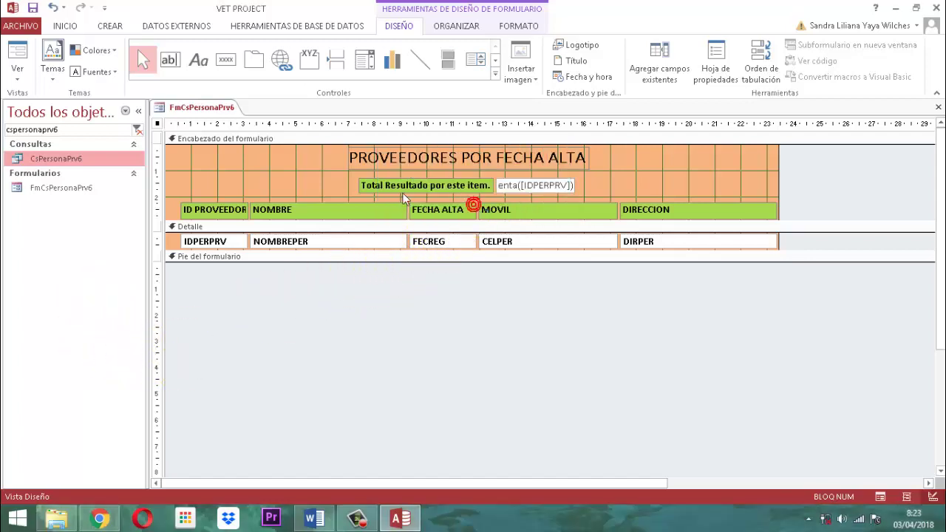
pyautogui.click(74, 133)
pyautogui.doubleClick(73, 133)
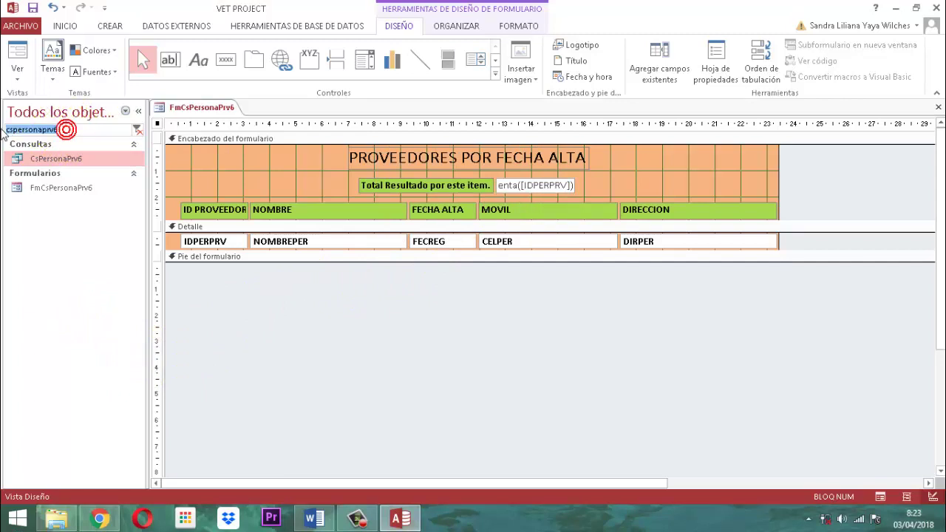
# Search inpersonaprv6, create a blank report and save it as Inpersonaprv6
pyautogui.press('BackSpace')
pyautogui.write('in')
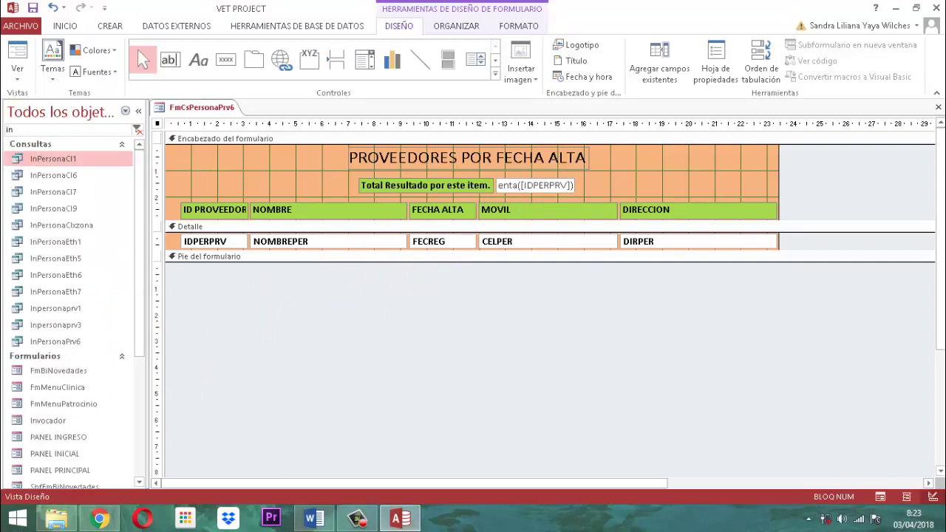
pyautogui.write('persona')
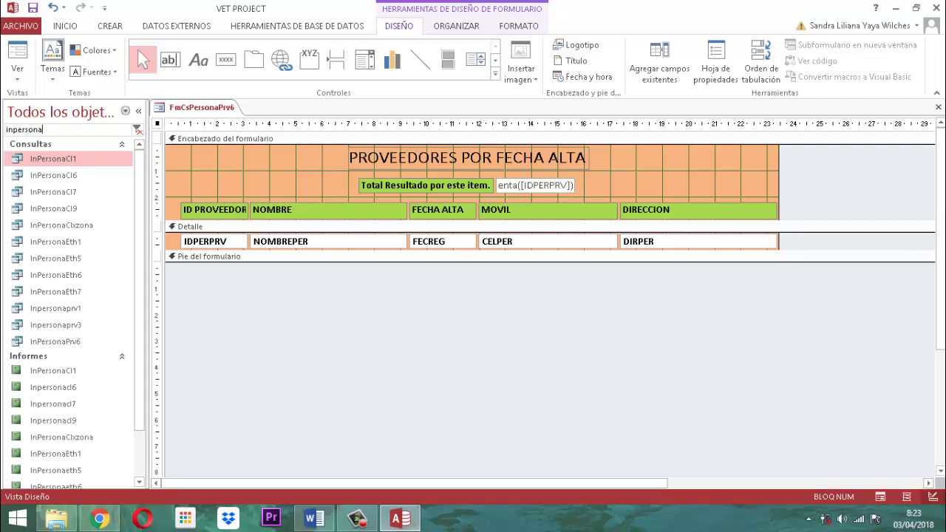
pyautogui.write('prv6')
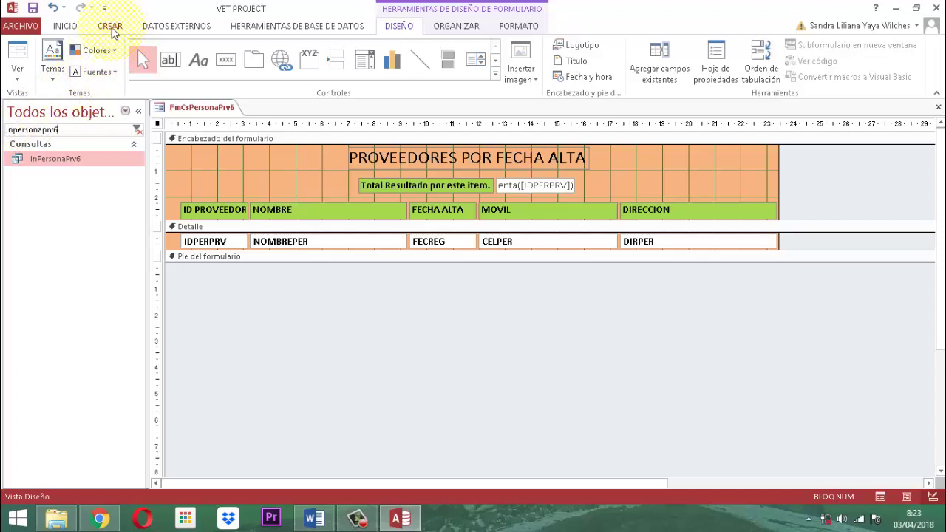
pyautogui.click(111, 28)
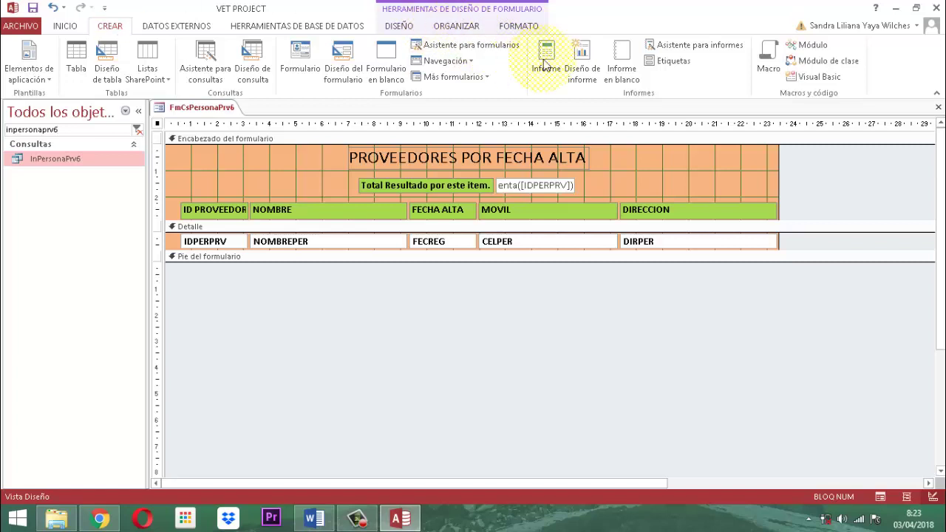
pyautogui.click(619, 58)
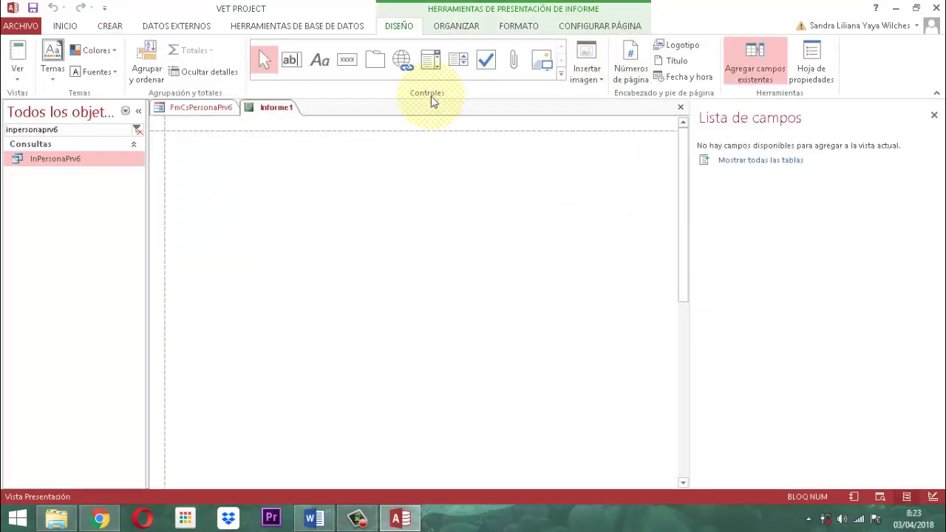
pyautogui.rightClick(274, 111)
pyautogui.click(309, 116)
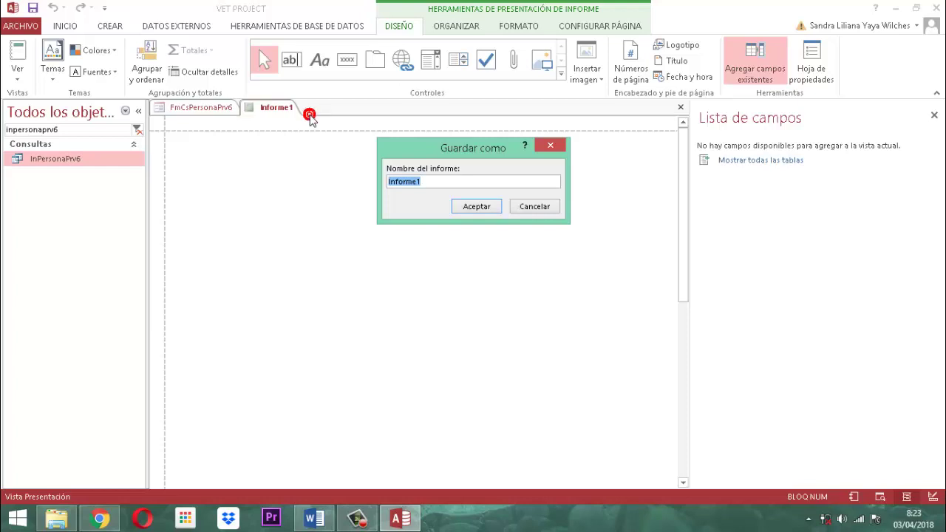
pyautogui.write('In')
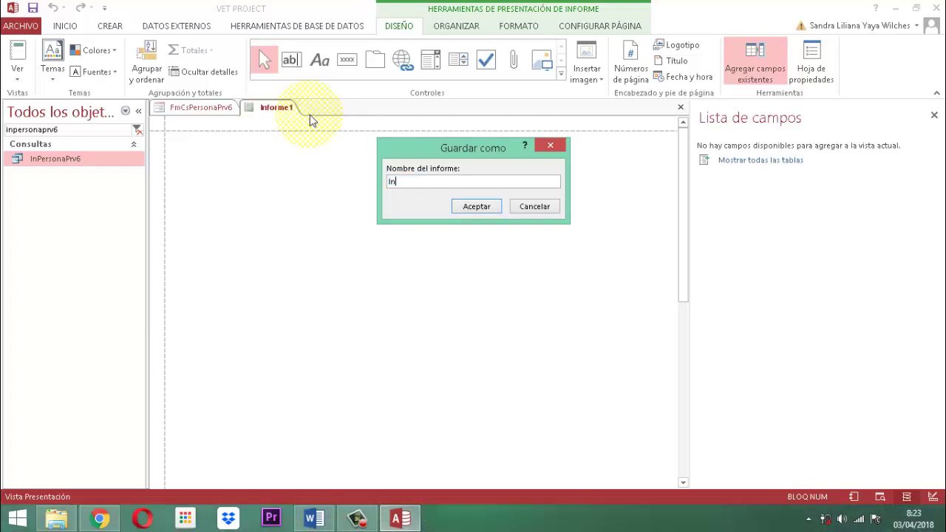
pyautogui.write('personaprv')
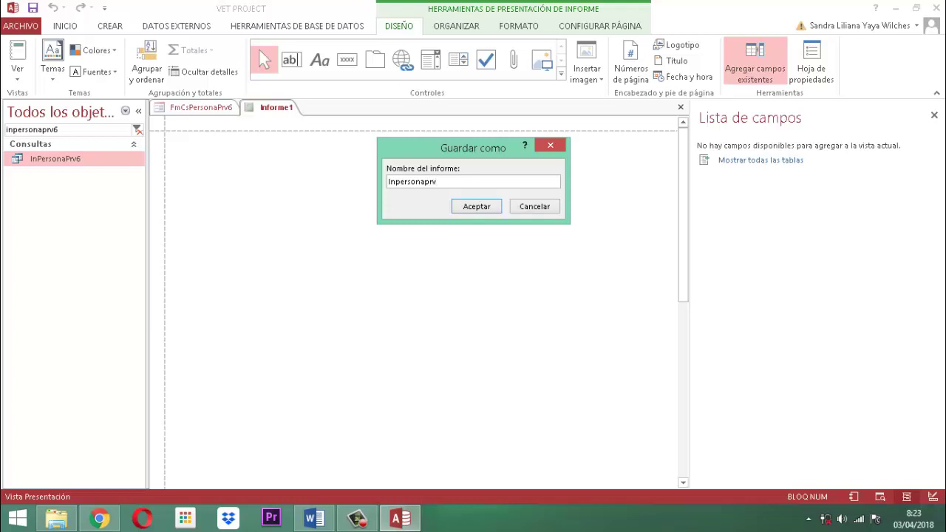
pyautogui.press('Return')
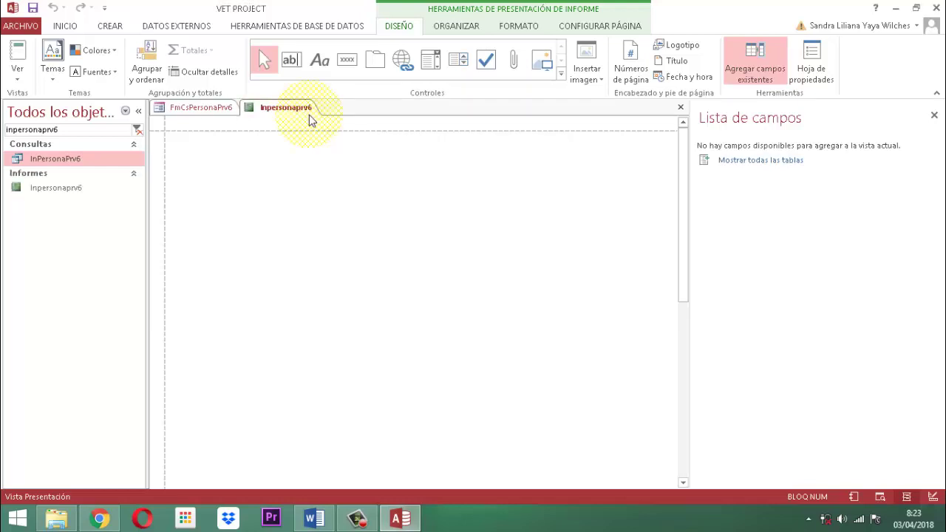
# Close the field list and the FmCsPersonaPrv6 form
pyautogui.click(192, 108)
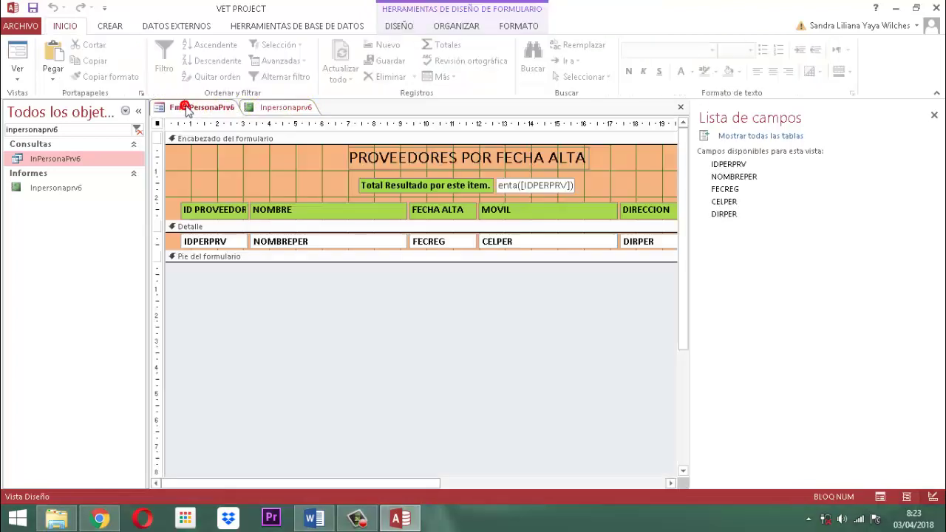
pyautogui.click(934, 116)
pyautogui.click(939, 108)
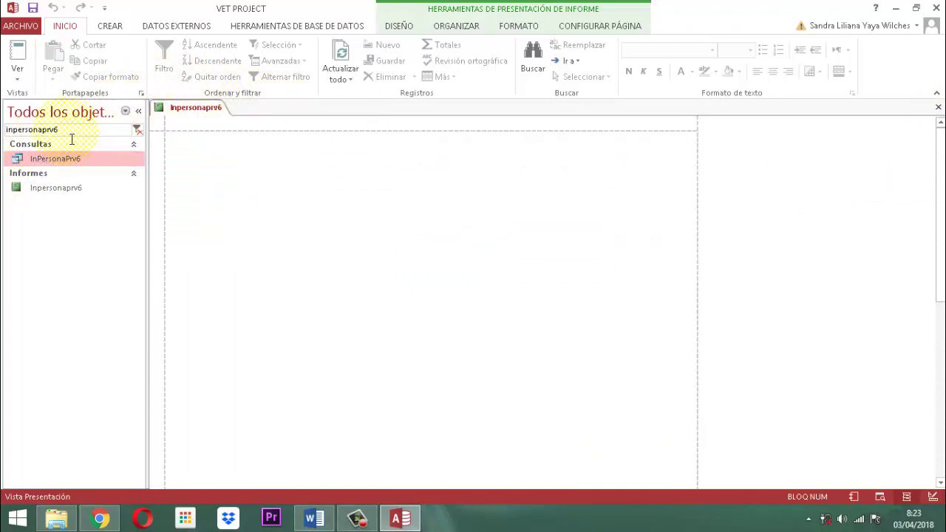
# Replace the navigation search text with fmcspersonaprv6
pyautogui.moveTo(59, 130); pyautogui.dragTo(4, 133)
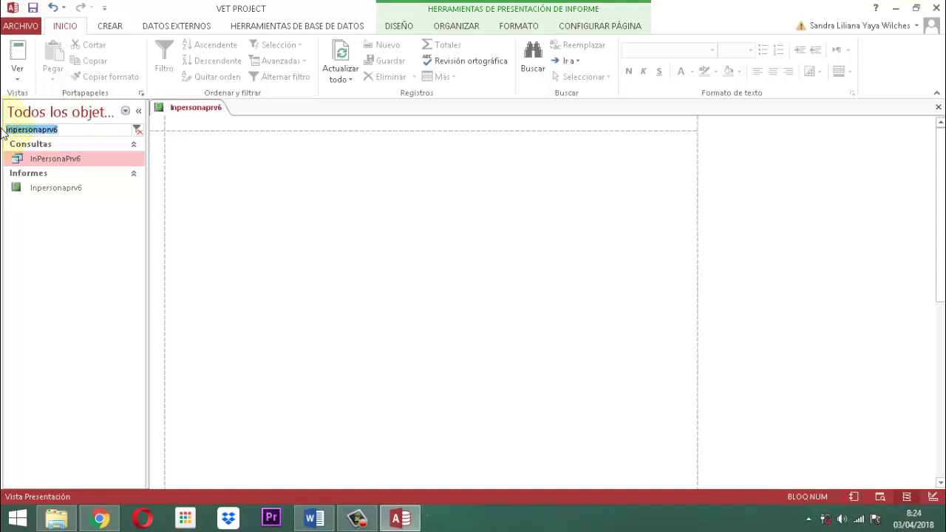
pyautogui.write('fmcs')
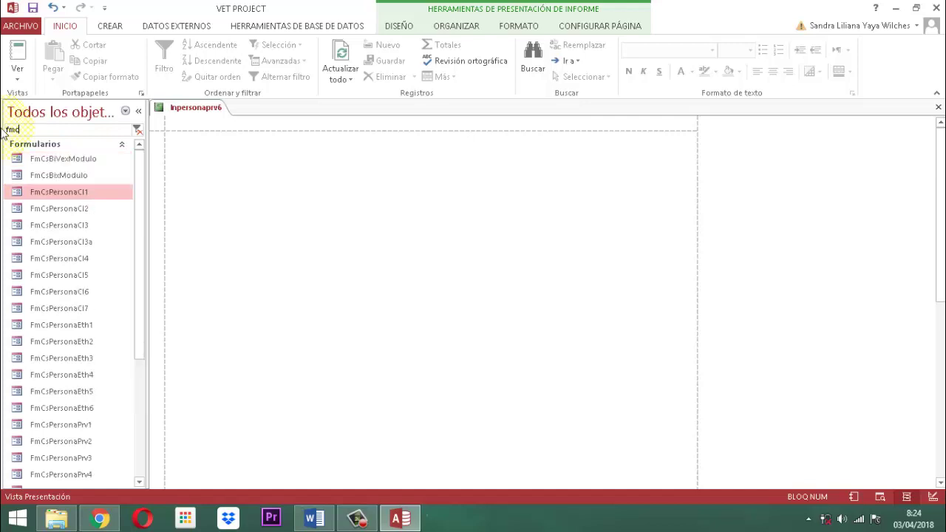
pyautogui.write('persona')
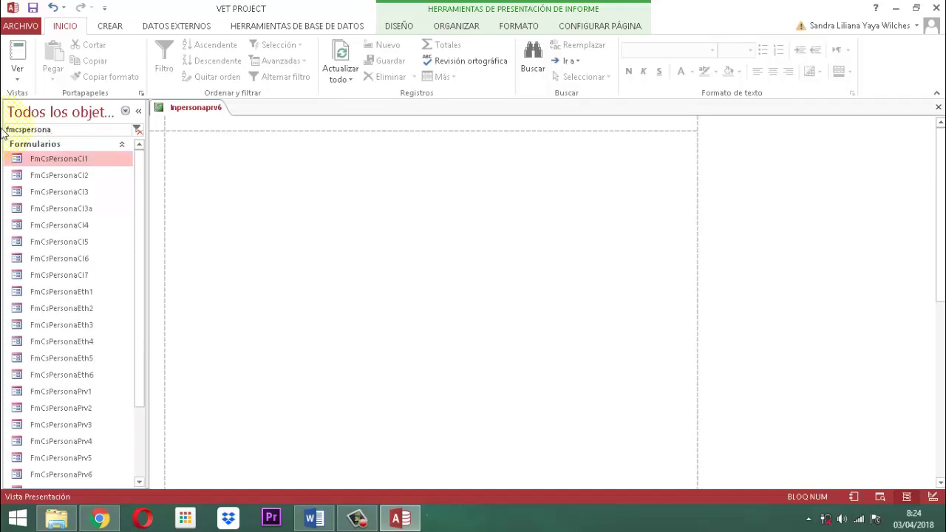
pyautogui.write('prv6')
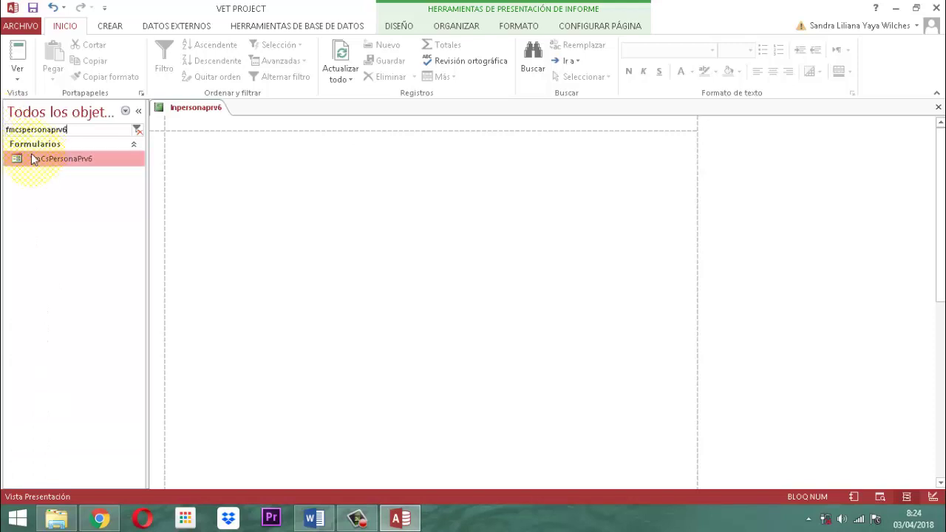
# Open FmCsPersonaPrv6 in Vista Diseño and select all its header and detail controls
pyautogui.rightClick(48, 158)
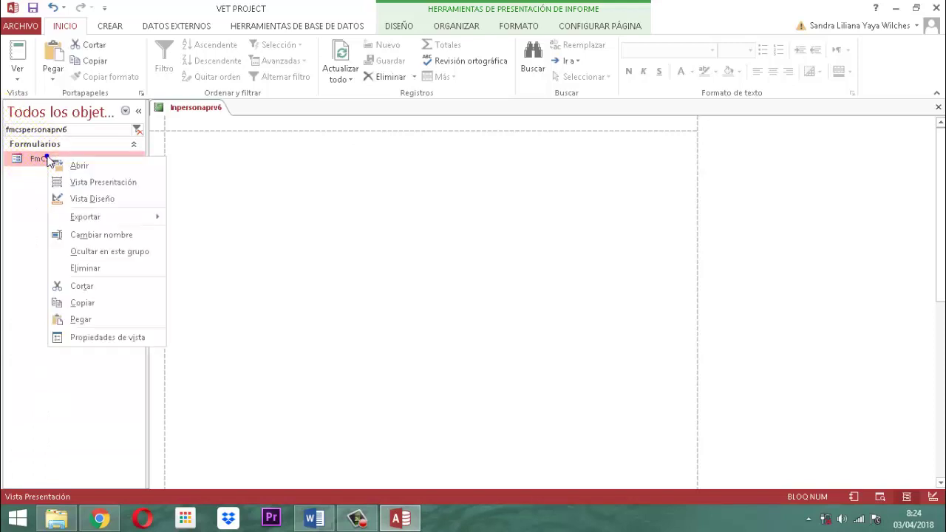
pyautogui.click(92, 199)
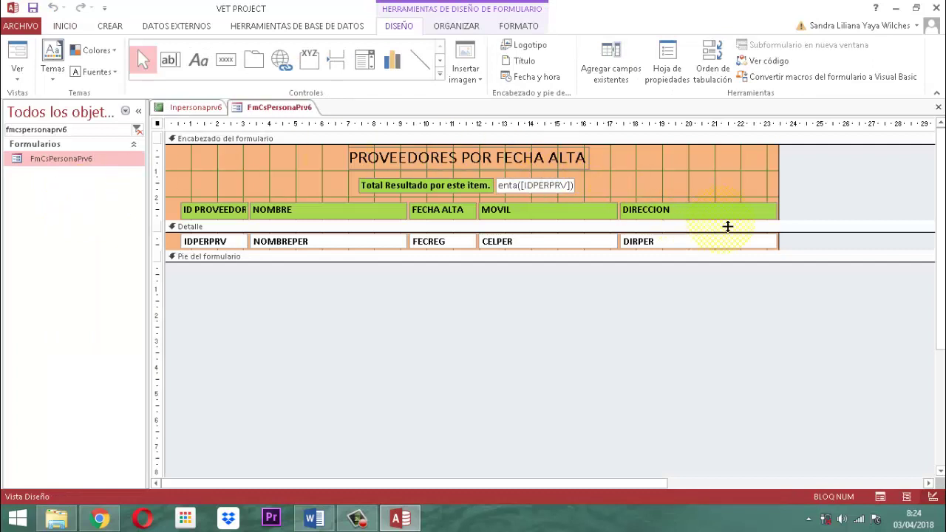
pyautogui.moveTo(809, 279); pyautogui.dragTo(170, 152)
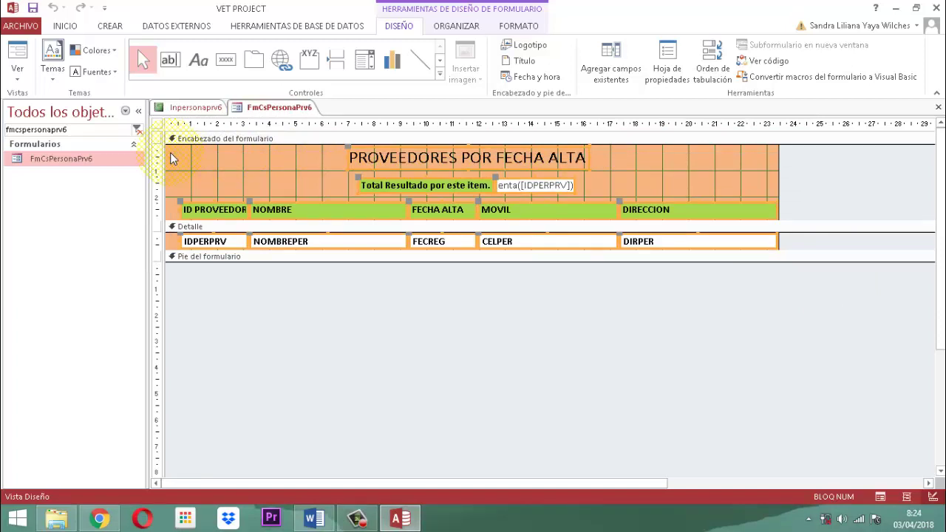
pyautogui.click(74, 130)
pyautogui.moveTo(79, 138); pyautogui.dragTo(4, 136)
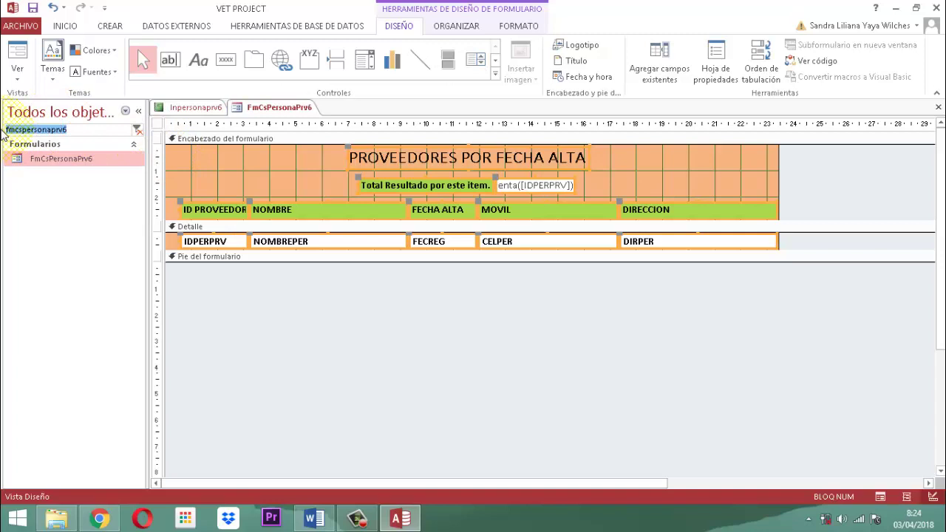
# Find the Inpersonaprv6 report, open it in Vista Diseño, and save it
pyautogui.write('inperson')
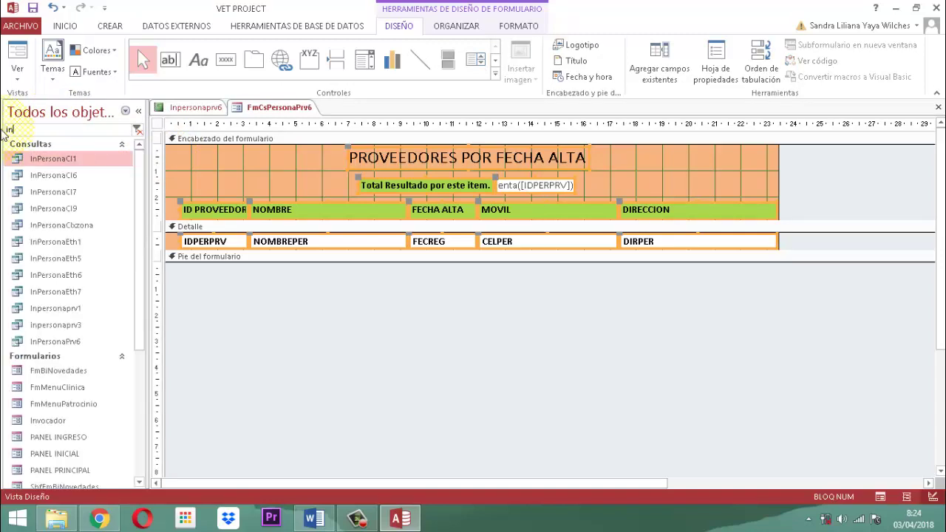
pyautogui.write('a')
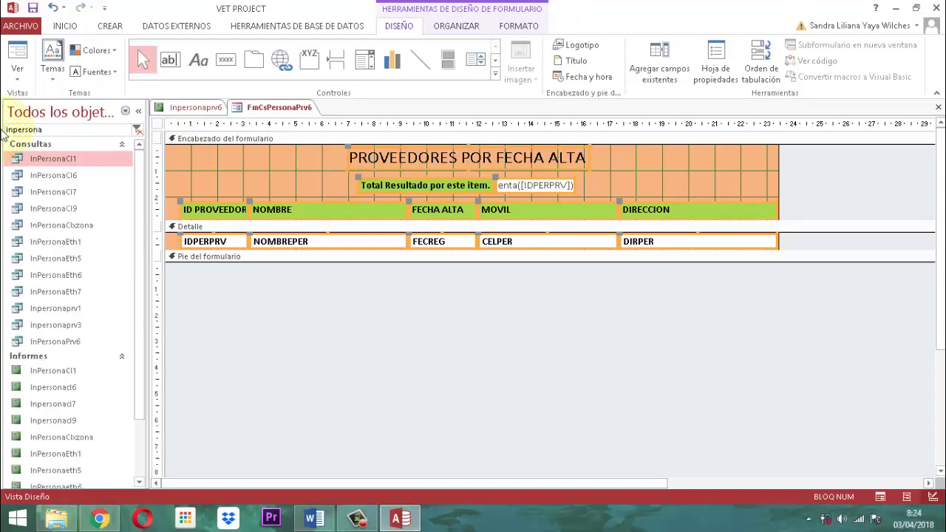
pyautogui.write('prv6')
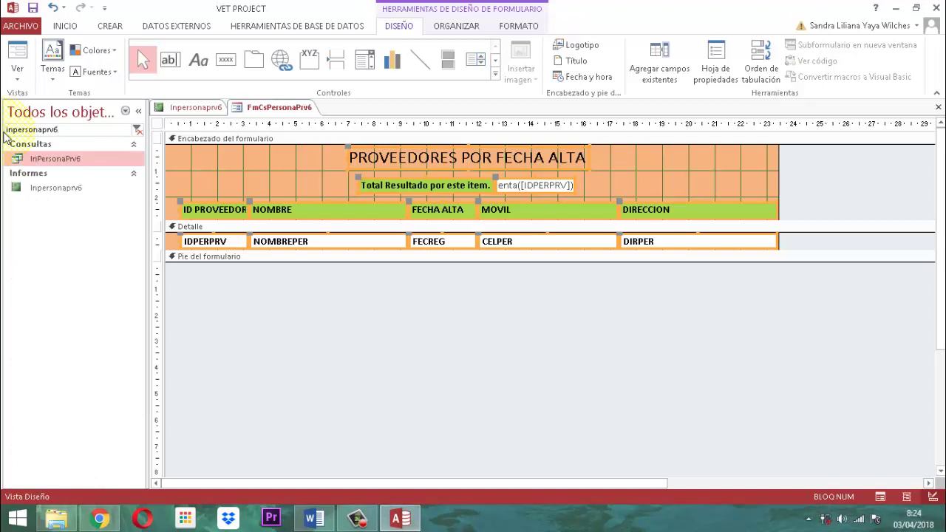
pyautogui.rightClick(43, 188)
pyautogui.click(77, 233)
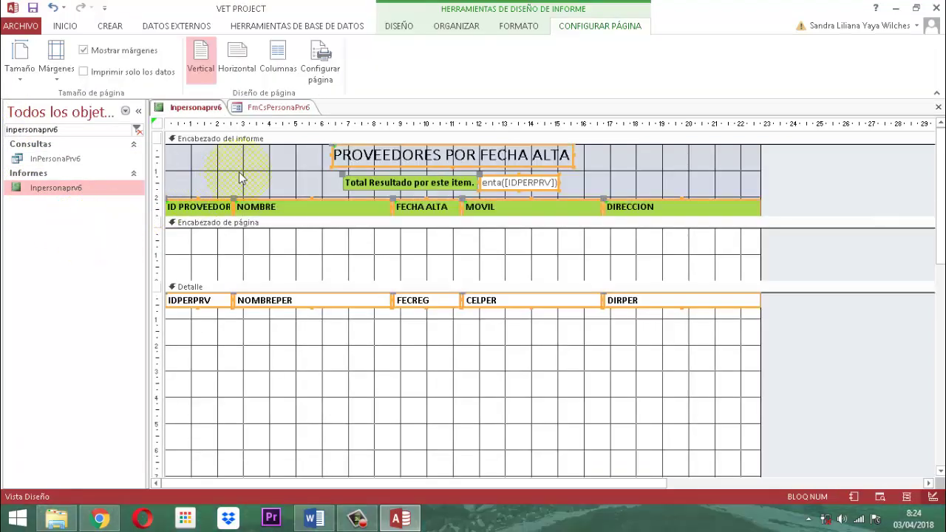
pyautogui.rightClick(193, 110)
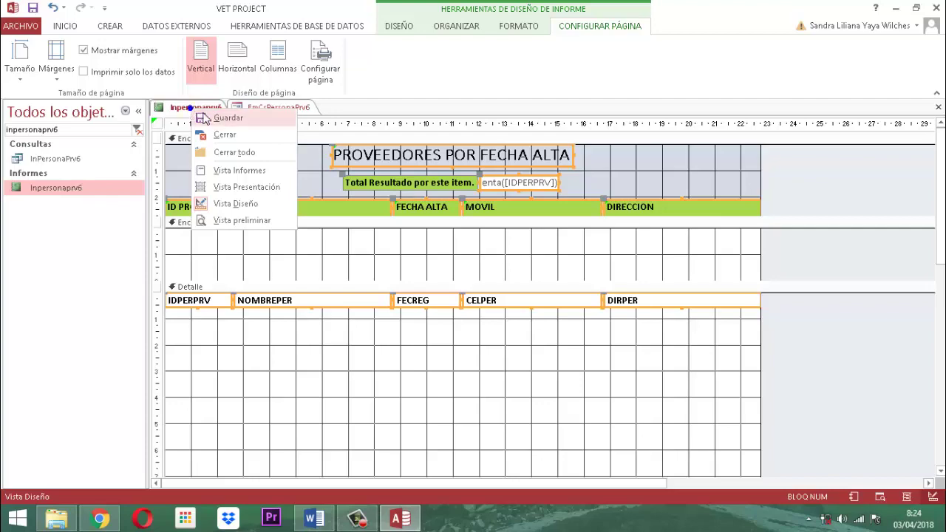
pyautogui.click(210, 118)
# Close the copied FrmCrPersonaPrv6 form to return to the report
pyautogui.click(262, 108)
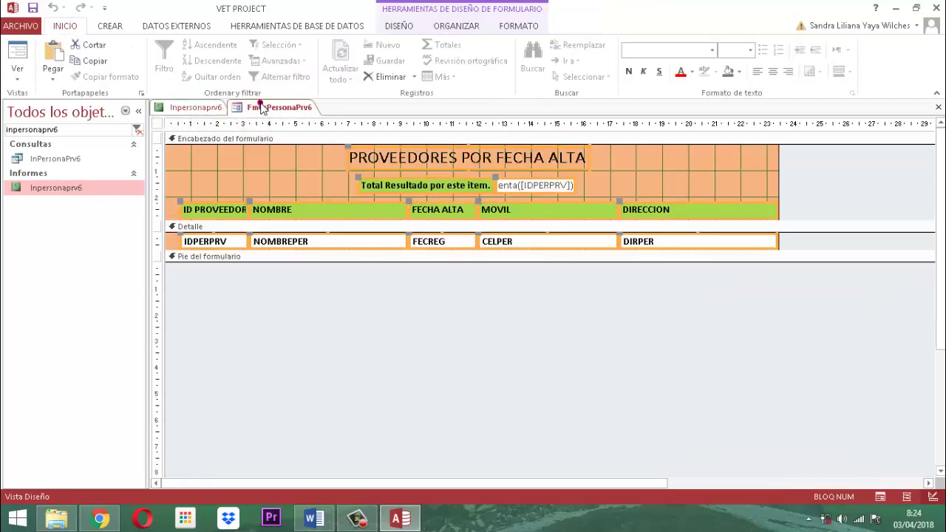
pyautogui.rightClick(263, 108)
pyautogui.click(297, 130)
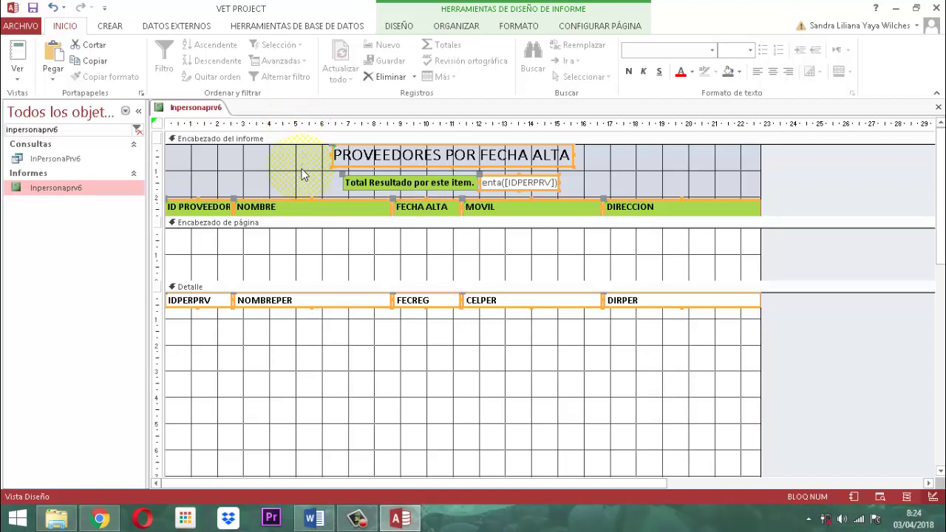
# Nudge the selected report controls two steps to the right
pyautogui.press('Right')
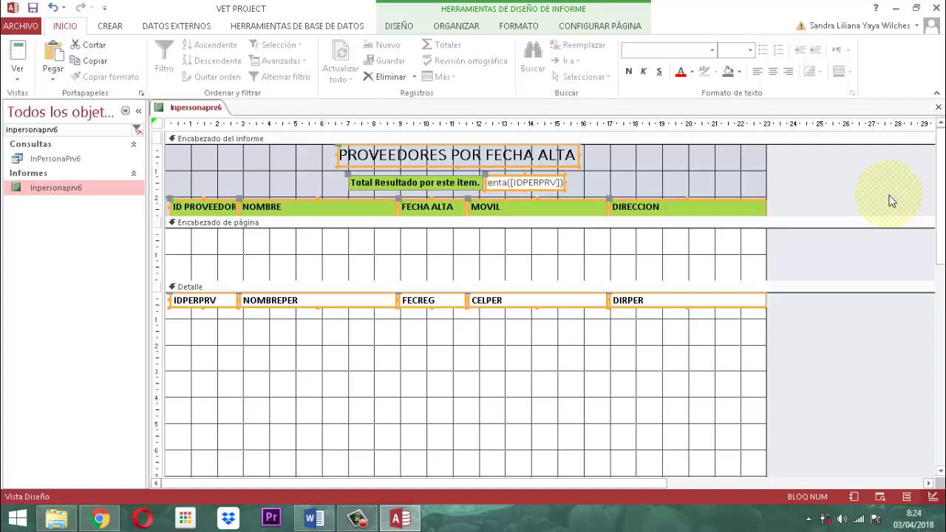
pyautogui.press('Right')
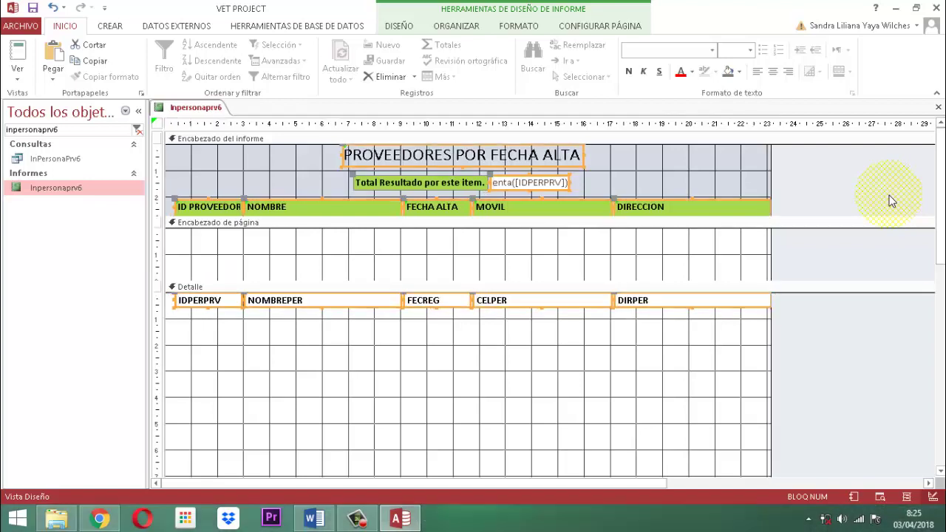
pyautogui.click(886, 195)
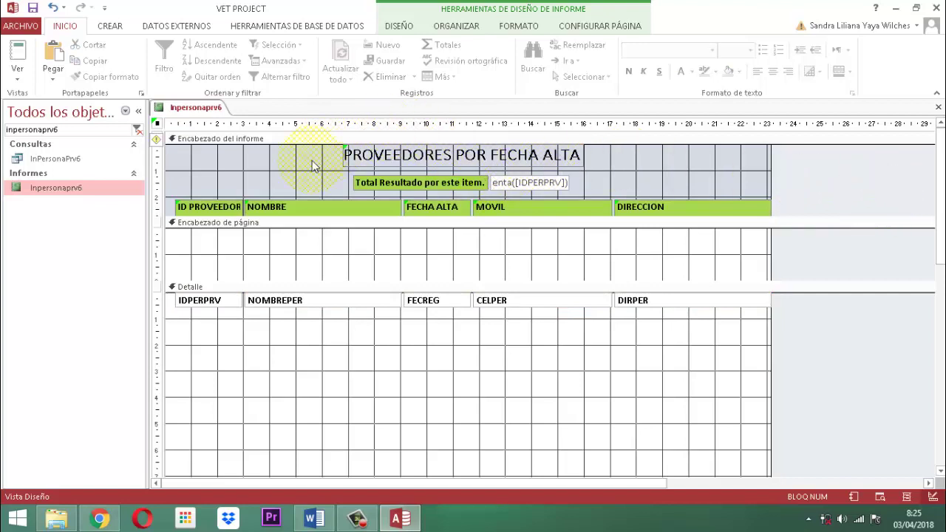
# Set the Encabezado del informe background colour to white
pyautogui.click(256, 165)
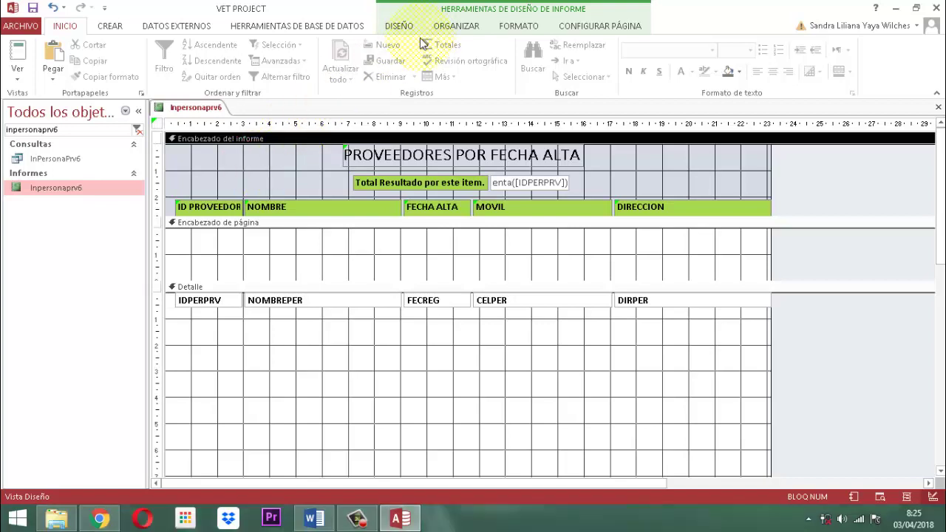
pyautogui.click(392, 26)
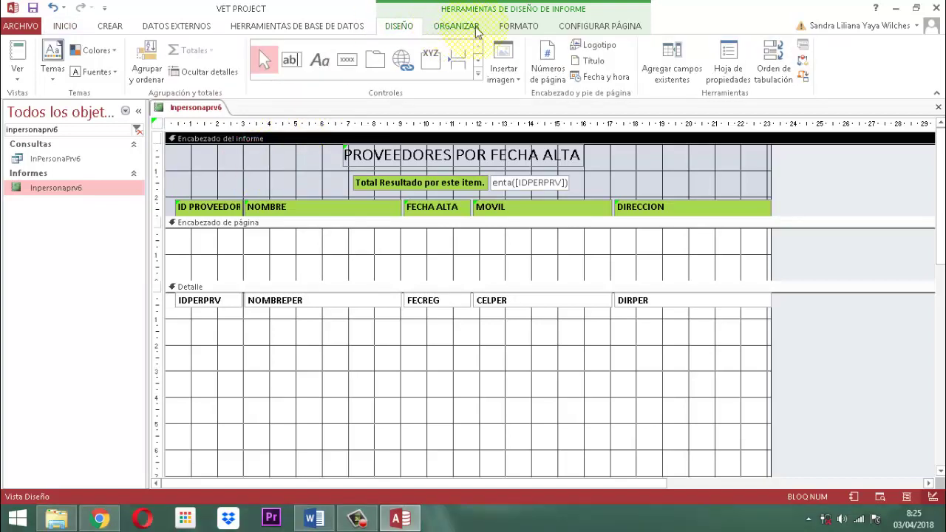
pyautogui.click(514, 25)
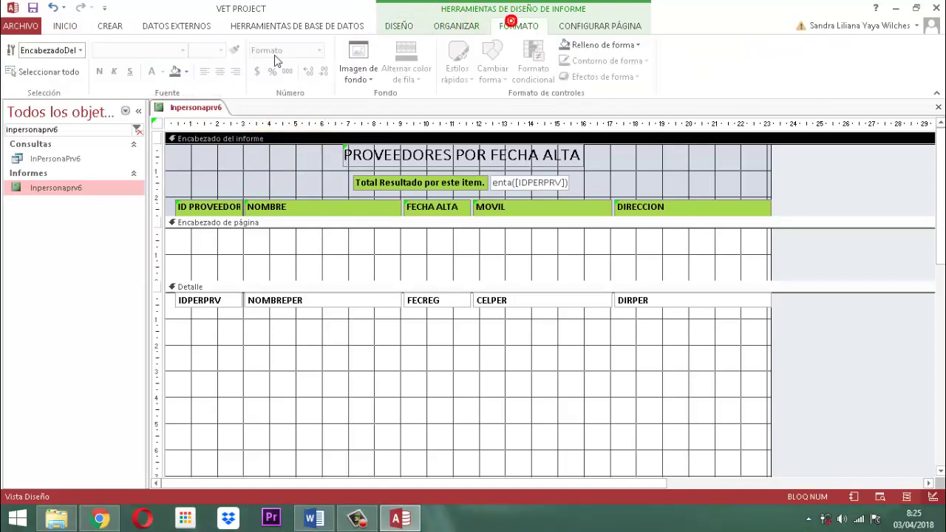
pyautogui.click(187, 71)
pyautogui.click(194, 89)
pyautogui.click(828, 170)
pyautogui.click(827, 164)
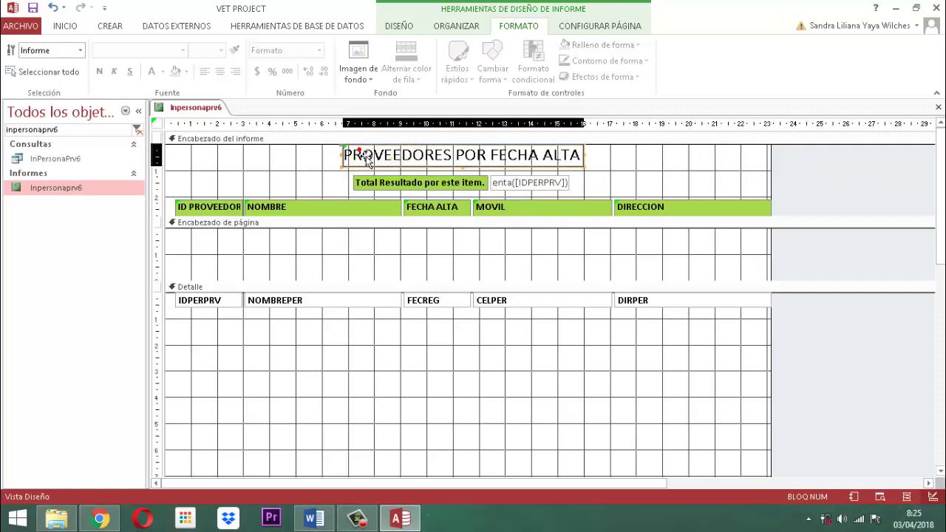
# Prefix the title with 'INFORME -' to read 'INFORME - PROVEEDORES POR FECHA ALTA'
pyautogui.click(433, 155)
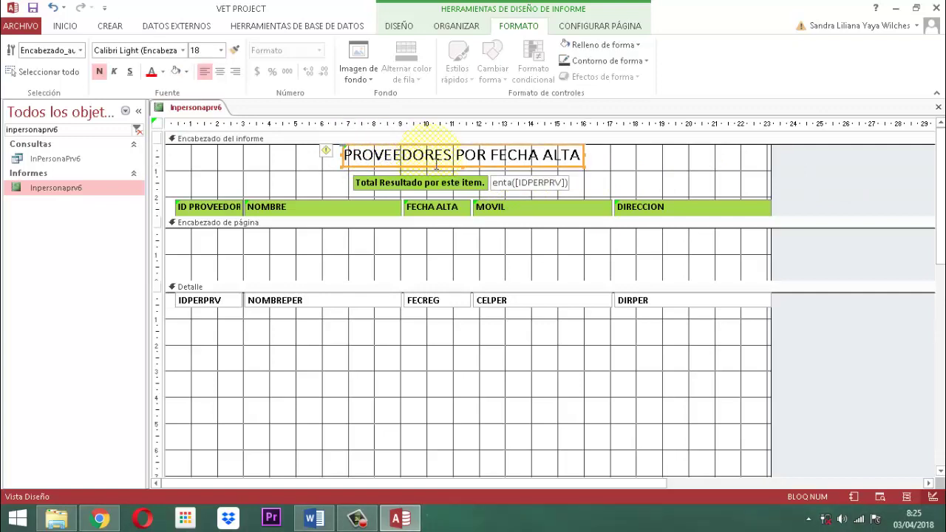
pyautogui.press('capslock')
pyautogui.write('I')
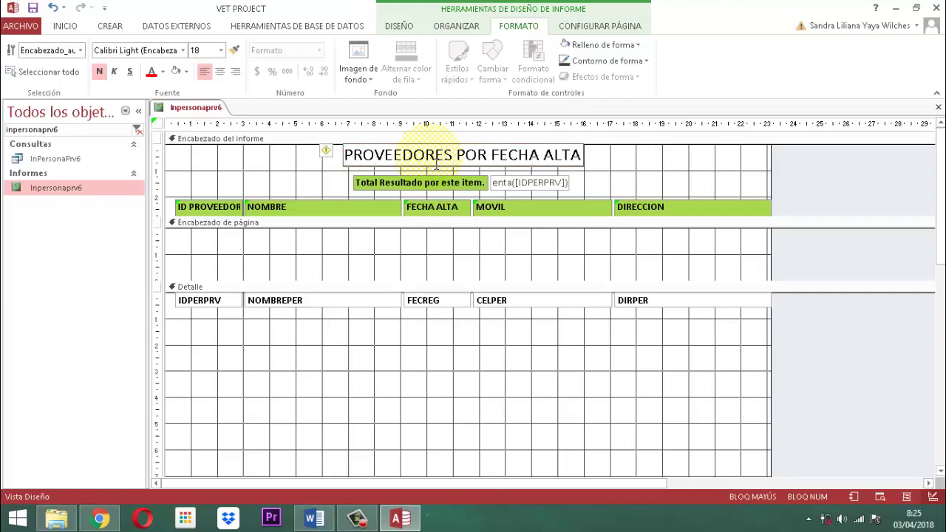
pyautogui.write('INFORME -')
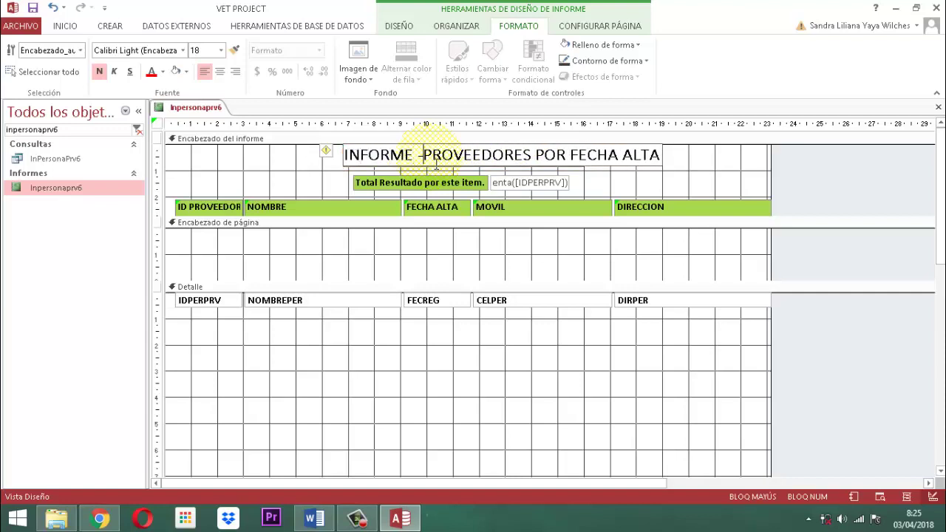
pyautogui.click(830, 170)
# Shift the retitled title label two steps left over the column headings
pyautogui.click(607, 158)
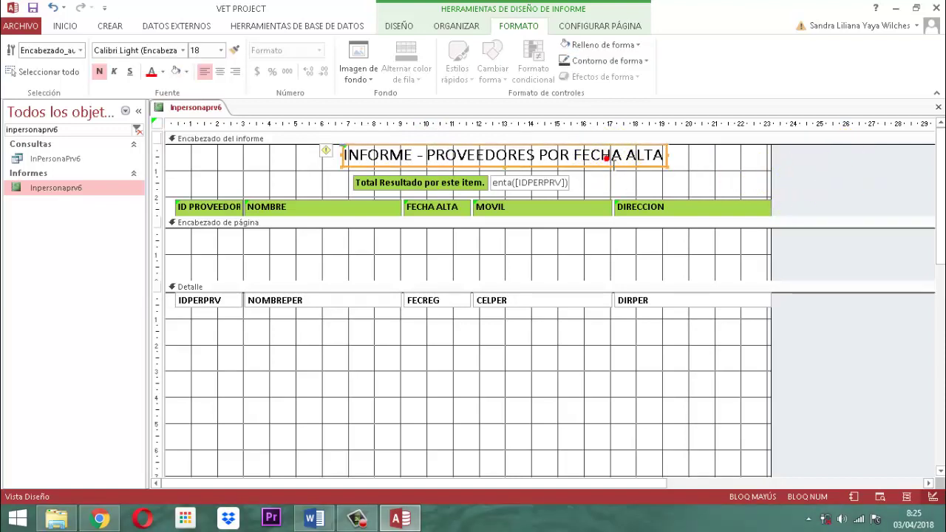
pyautogui.press('Left')
pyautogui.press('Left')
pyautogui.press('Left')
pyautogui.press('Left')
pyautogui.press('Left')
pyautogui.press('Left')
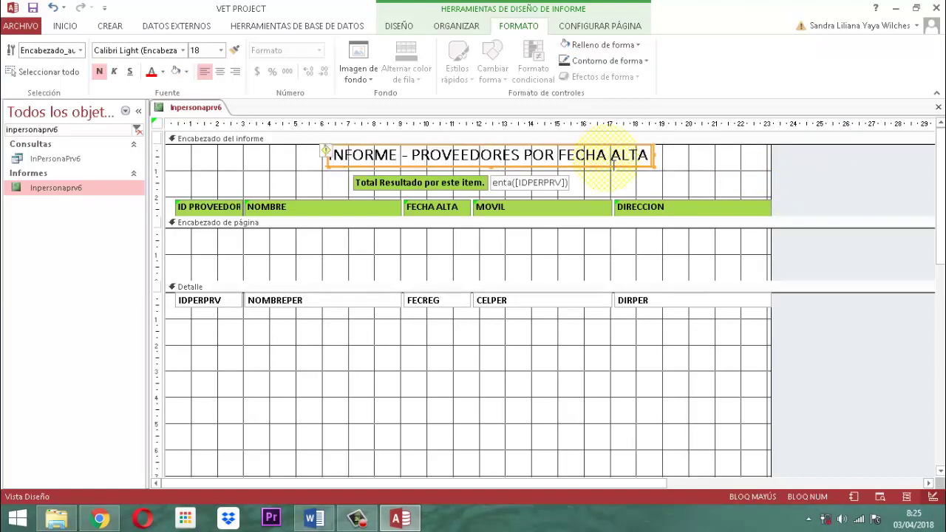
pyautogui.press('Left')
pyautogui.press('Left')
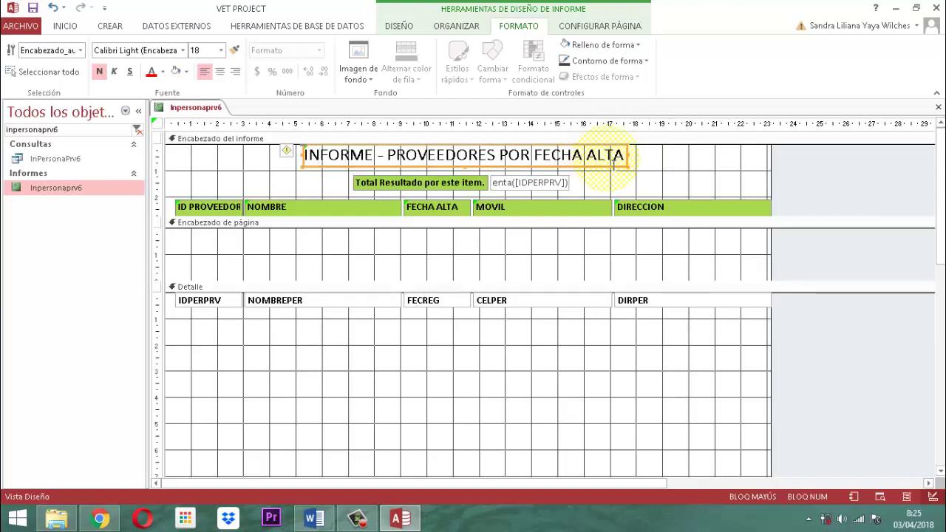
pyautogui.click(852, 183)
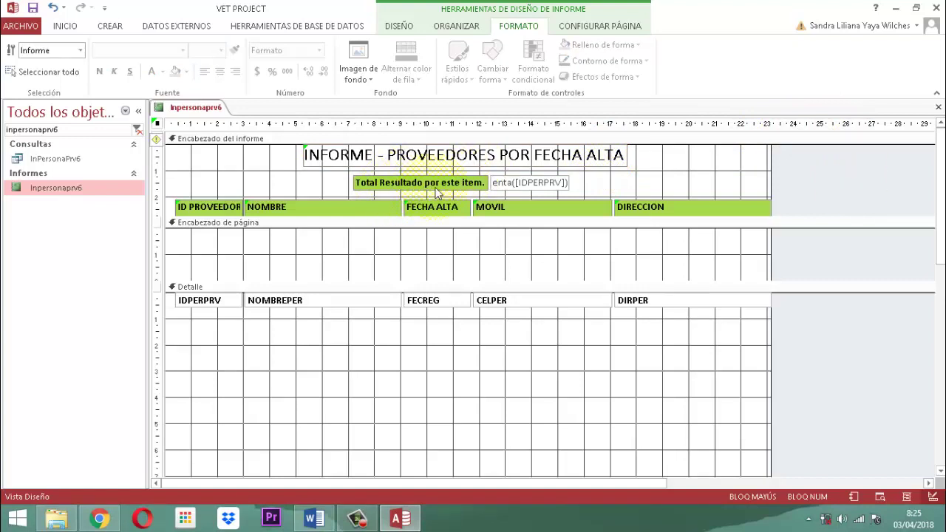
# Make the Texto29 expression box text Automático colour and bold
pyautogui.click(532, 190)
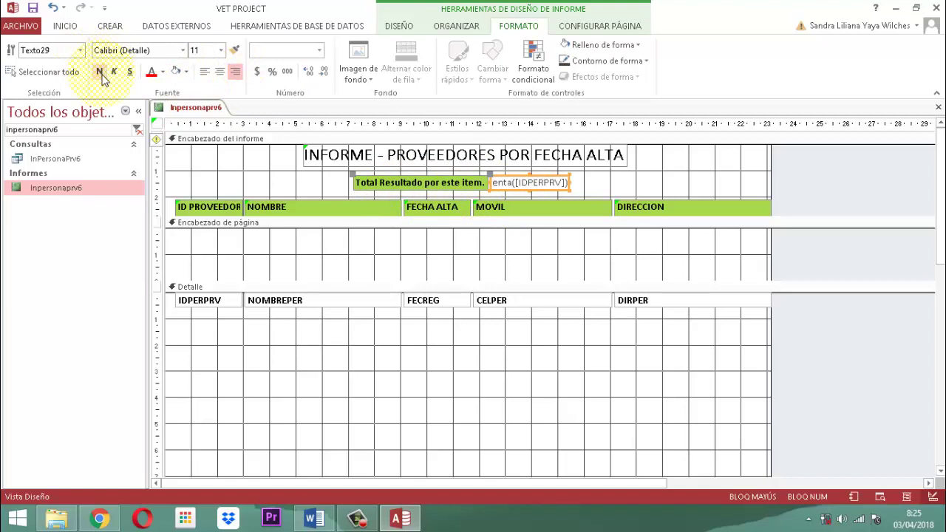
pyautogui.click(167, 70)
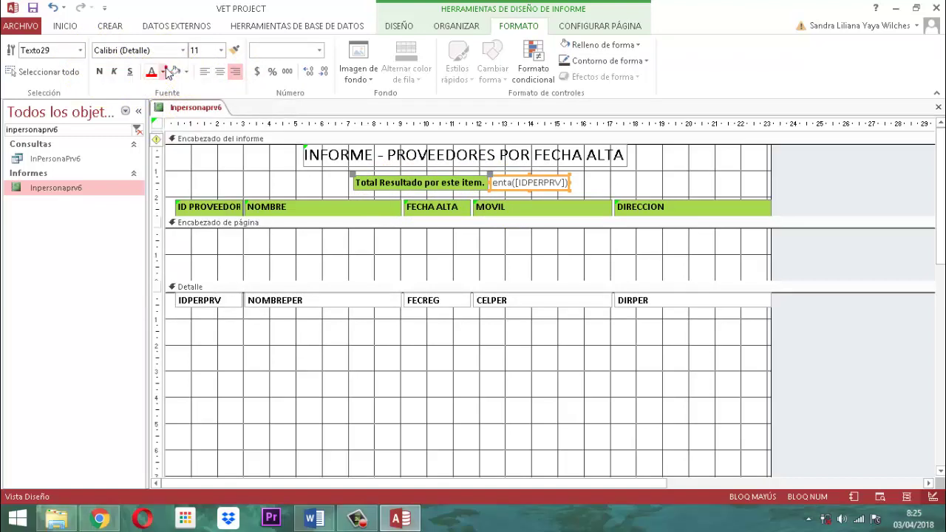
pyautogui.click(153, 89)
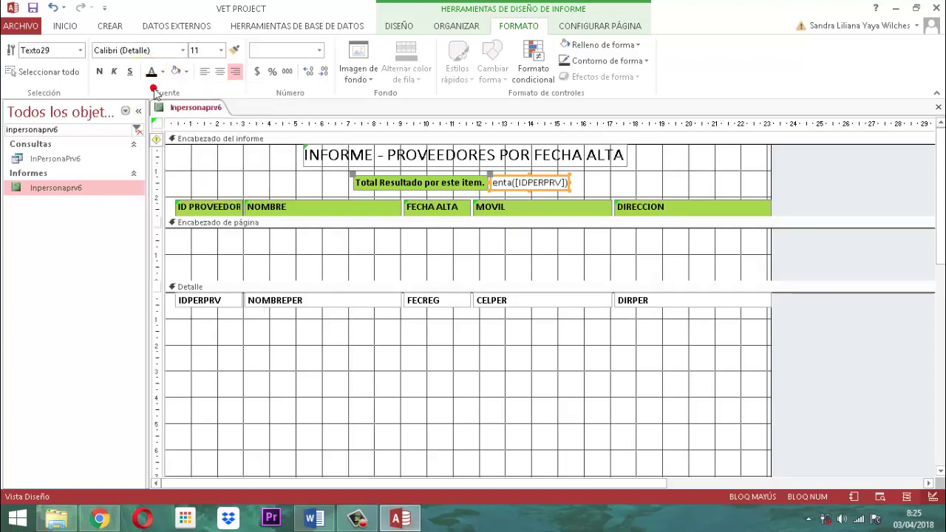
pyautogui.click(100, 72)
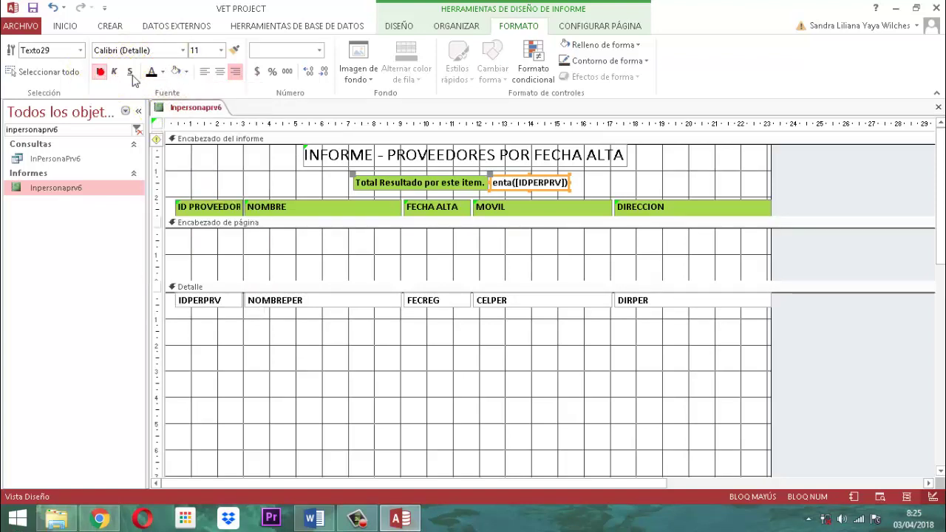
pyautogui.click(849, 197)
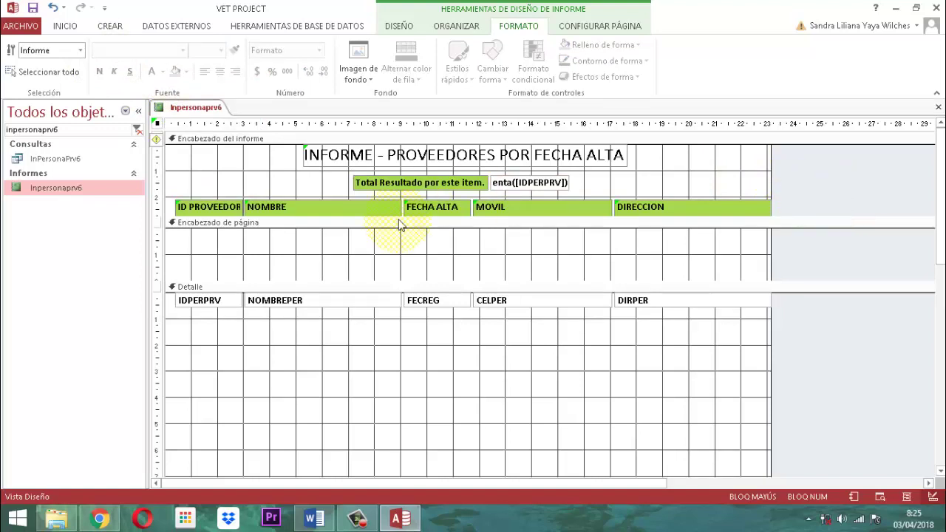
# Set the Detalle section's alternate row colour to Sin color
pyautogui.click(391, 287)
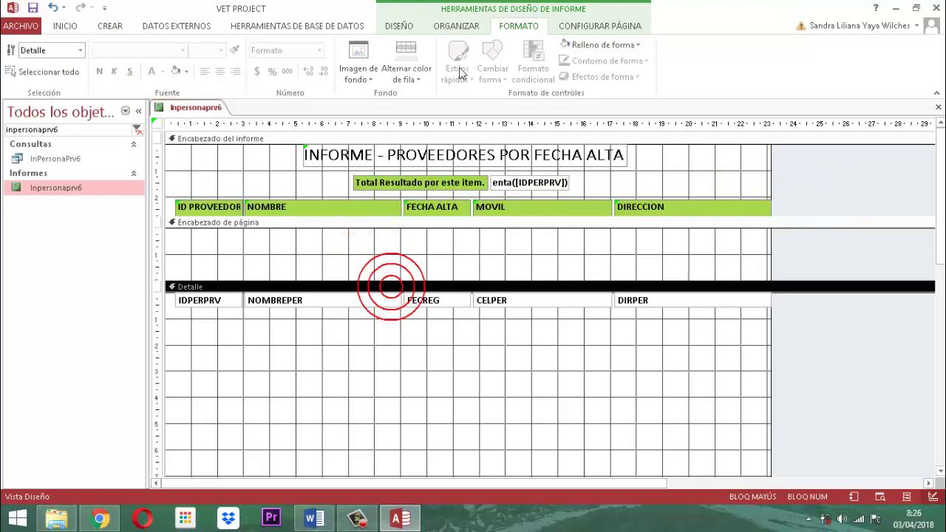
pyautogui.click(416, 79)
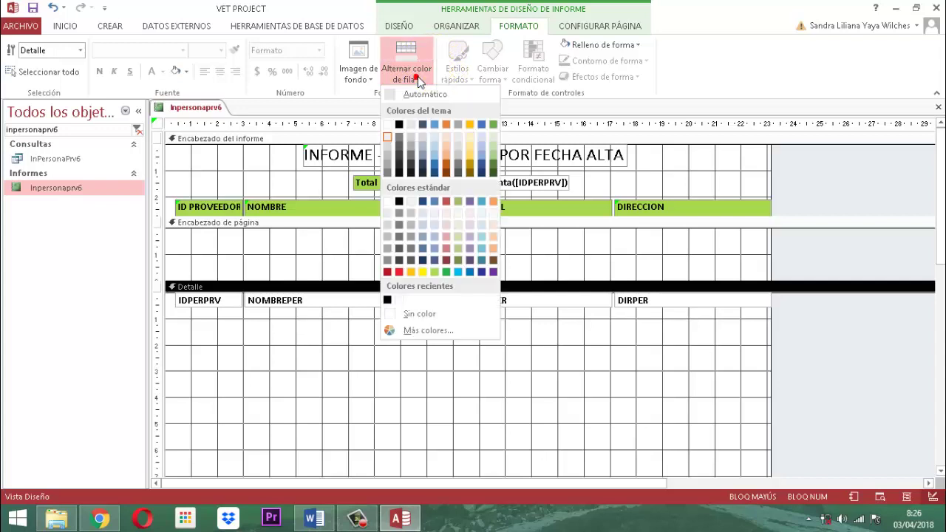
pyautogui.click(394, 318)
pyautogui.click(872, 376)
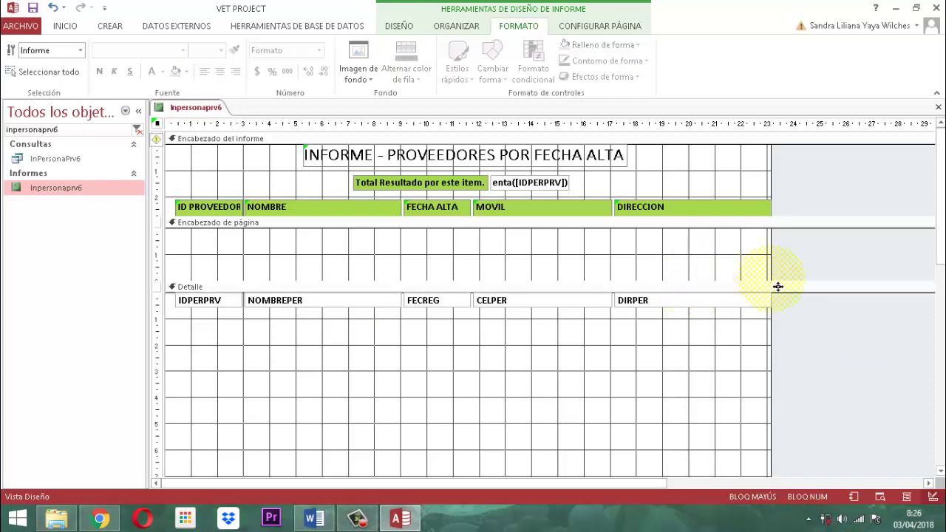
# Collapse page header, page footer and report footer; trim Detalle to the field row
pyautogui.moveTo(763, 286); pyautogui.dragTo(761, 232)
pyautogui.scroll(-3, 776, 328)
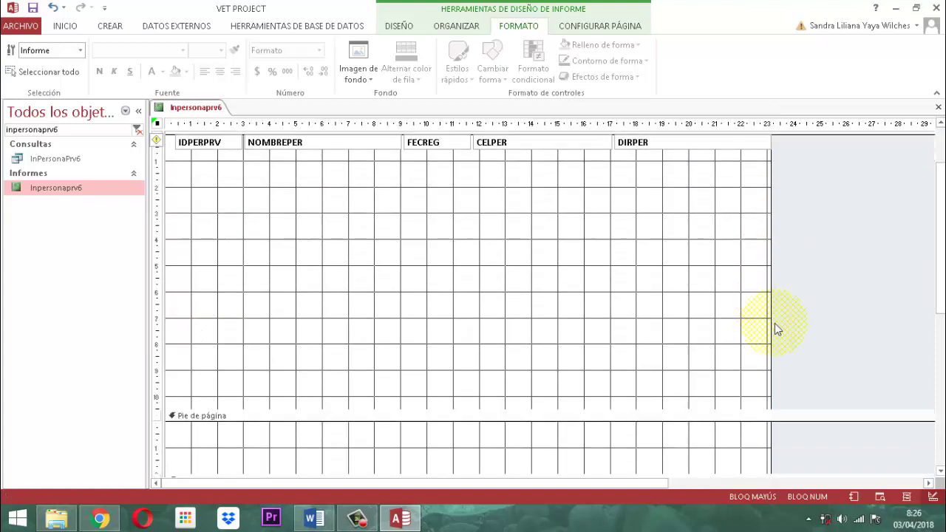
pyautogui.moveTo(685, 415); pyautogui.dragTo(688, 158)
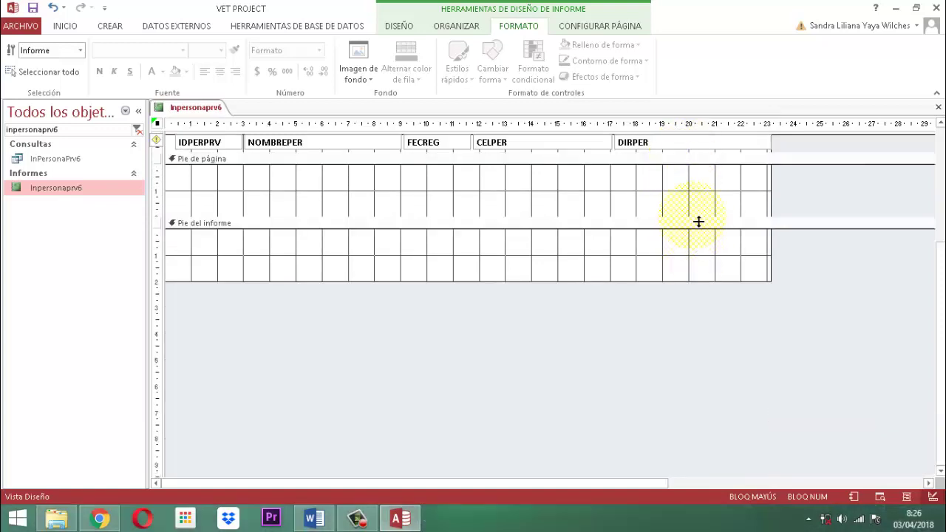
pyautogui.moveTo(699, 223); pyautogui.dragTo(703, 170)
pyautogui.moveTo(691, 235); pyautogui.dragTo(691, 179)
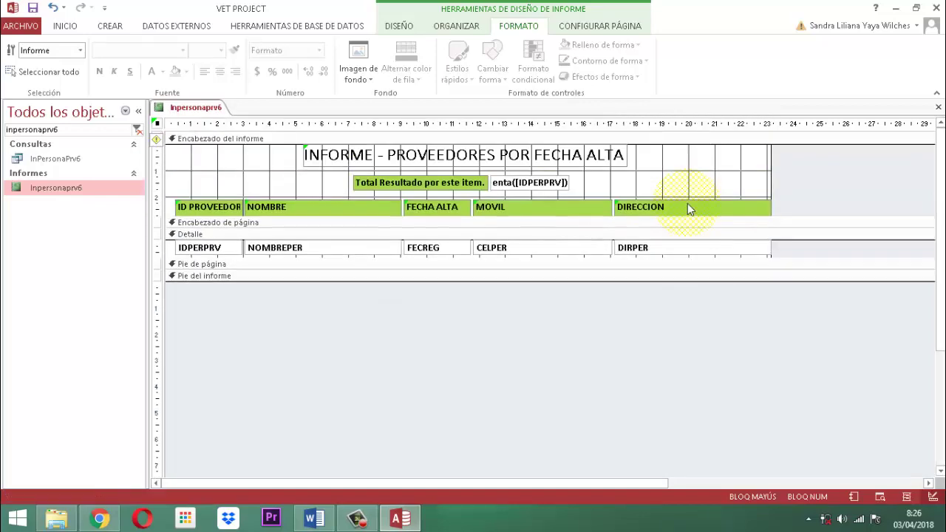